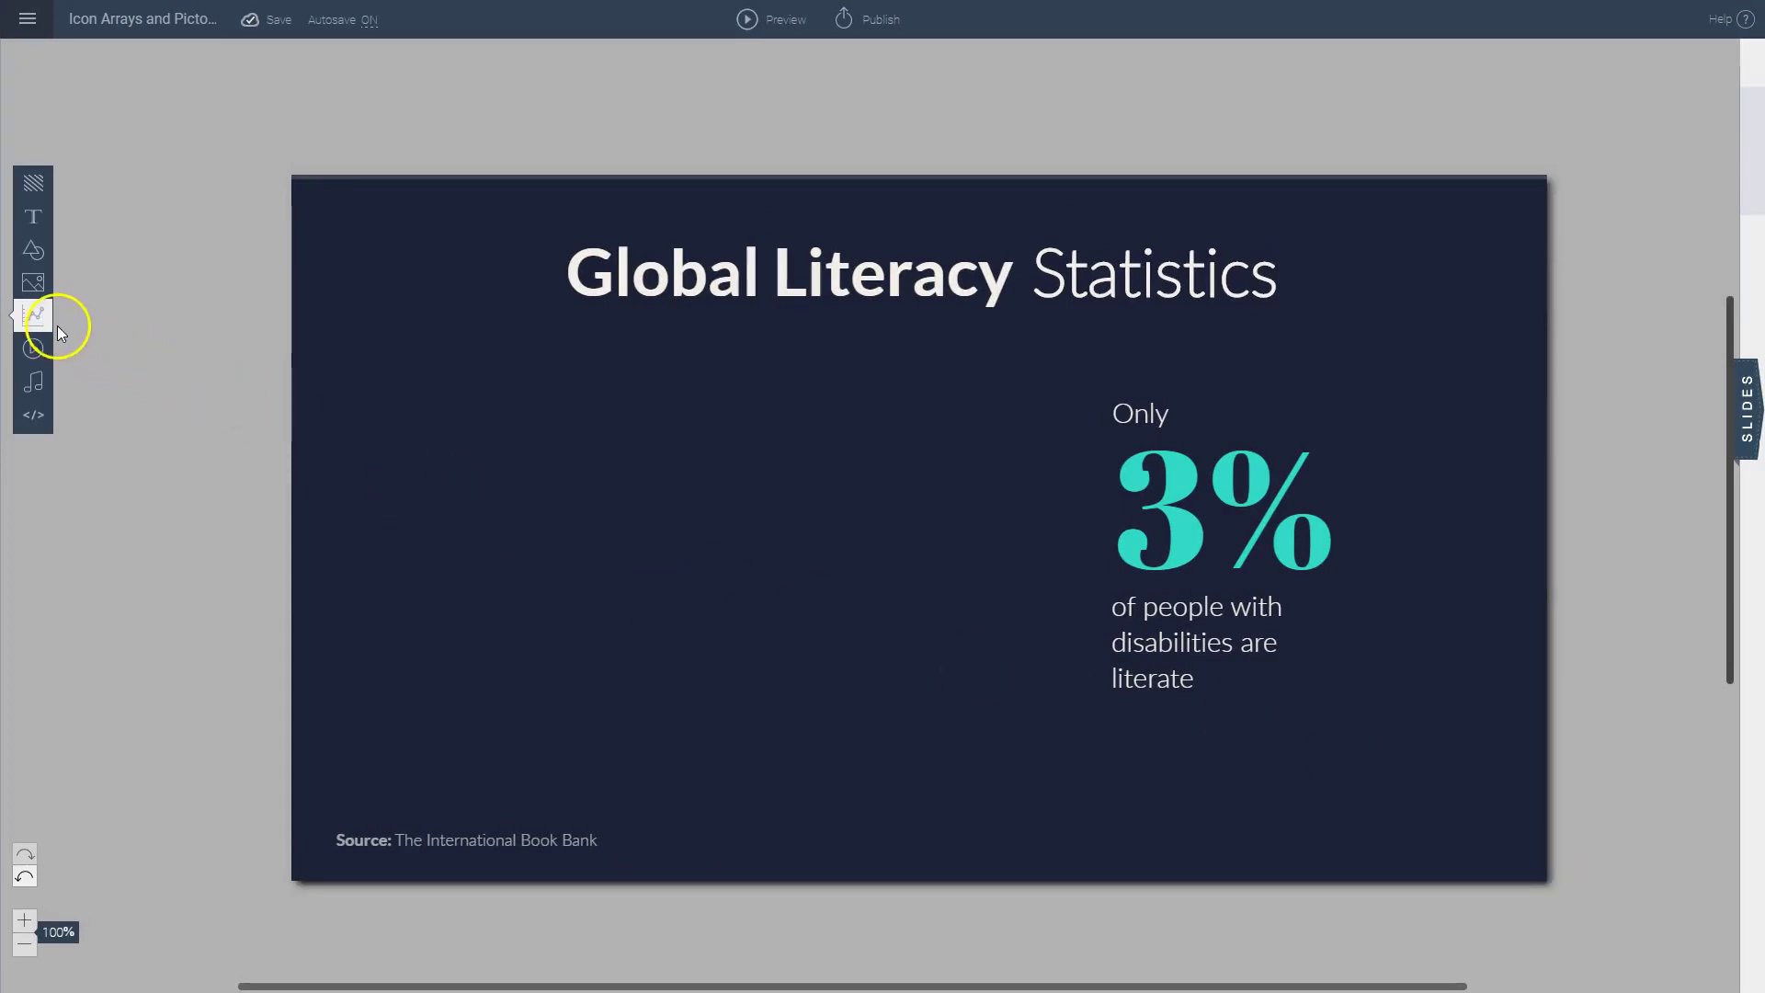
- Insert an icon array on the Global Literacy Statistics slide and open its settings
left_click(34, 317)
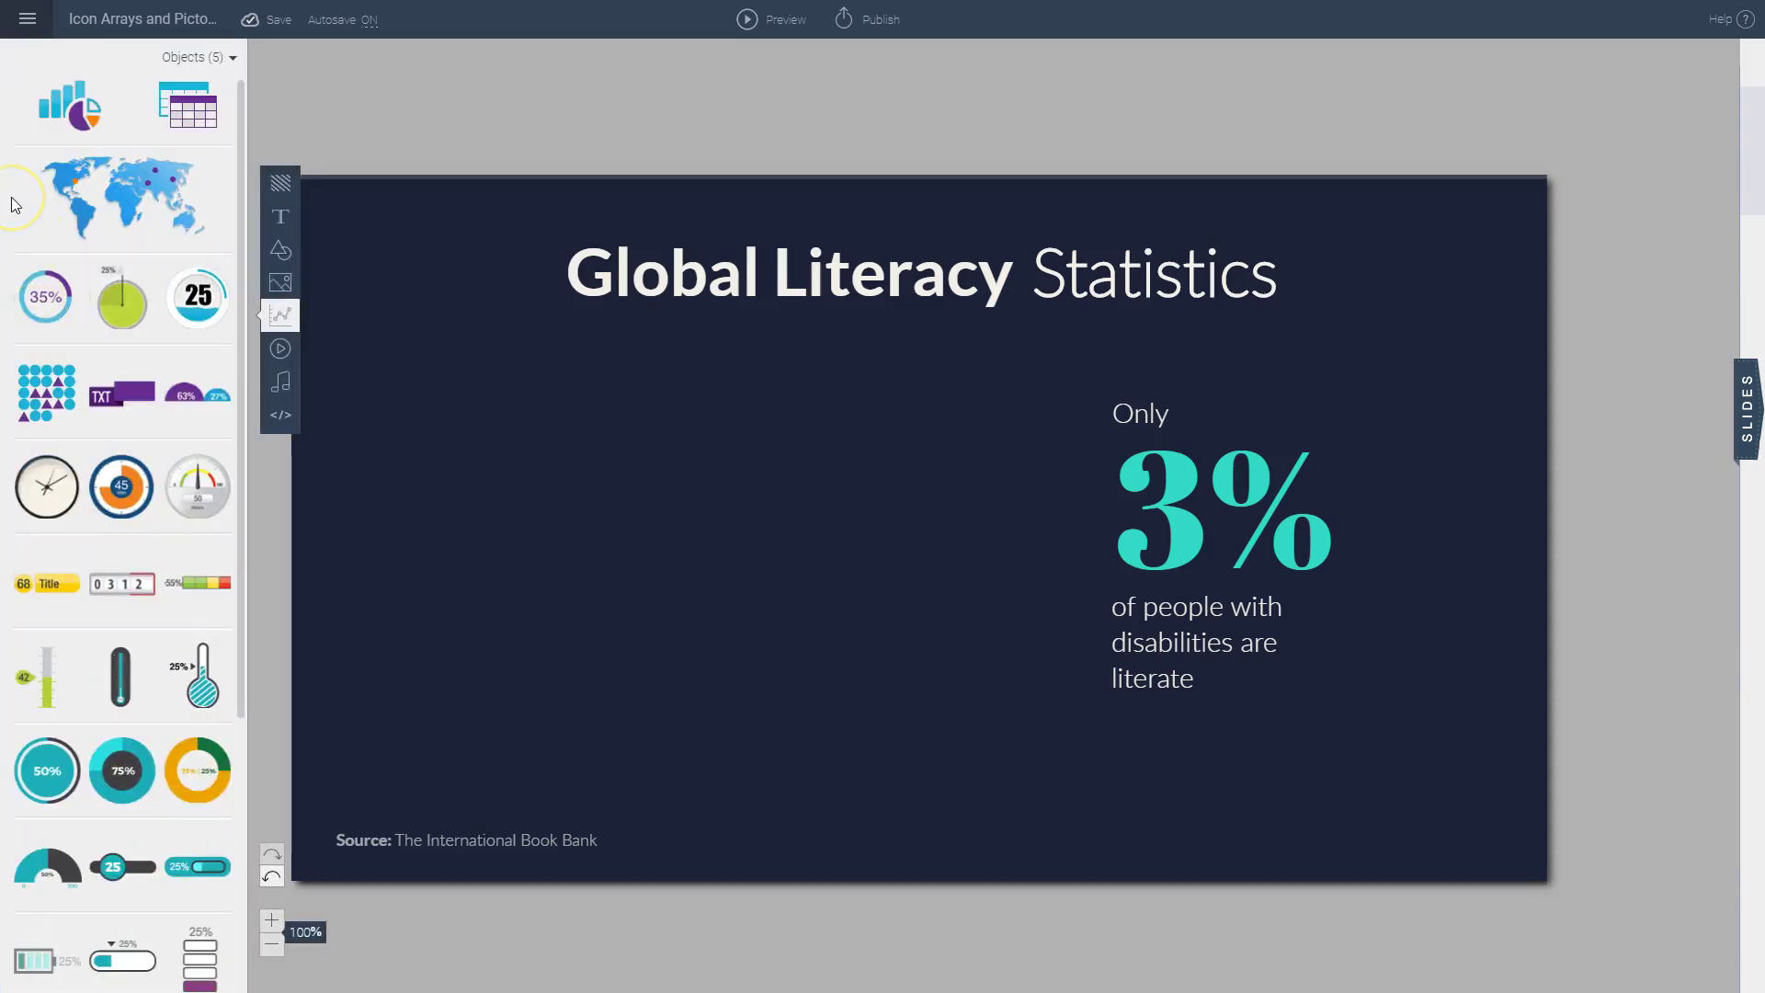
left_click(45, 398)
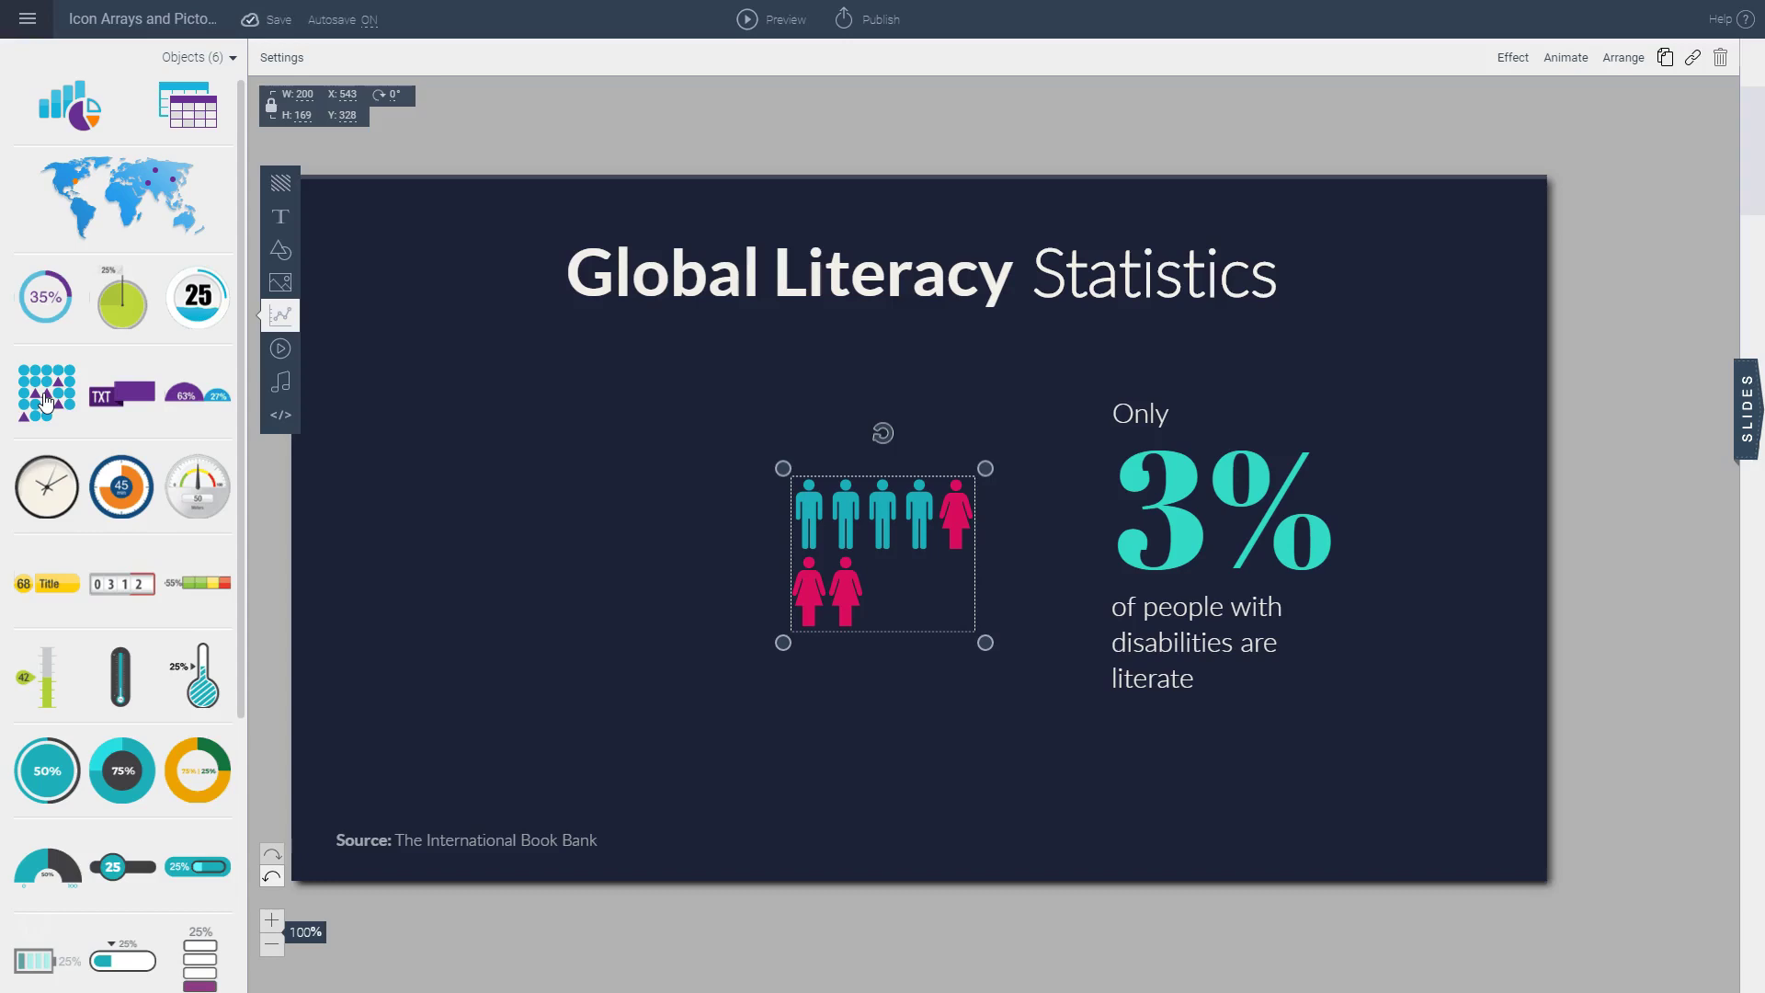
left_click(282, 62)
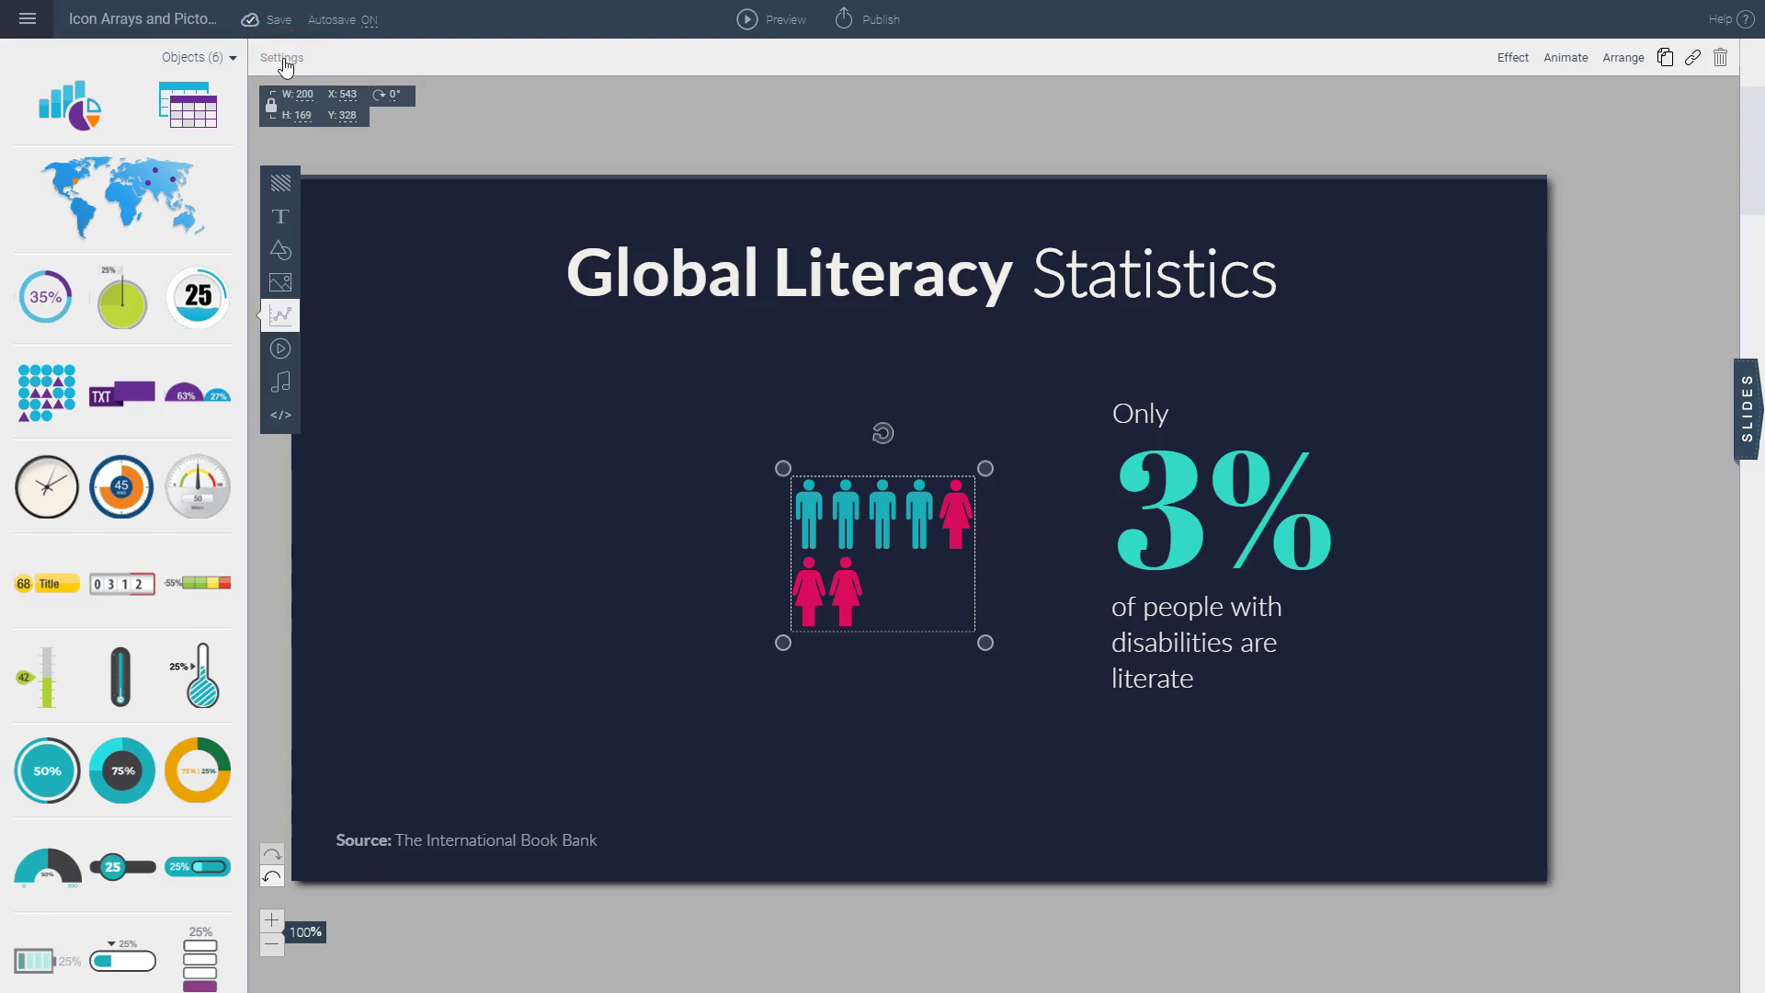
left_click(285, 64)
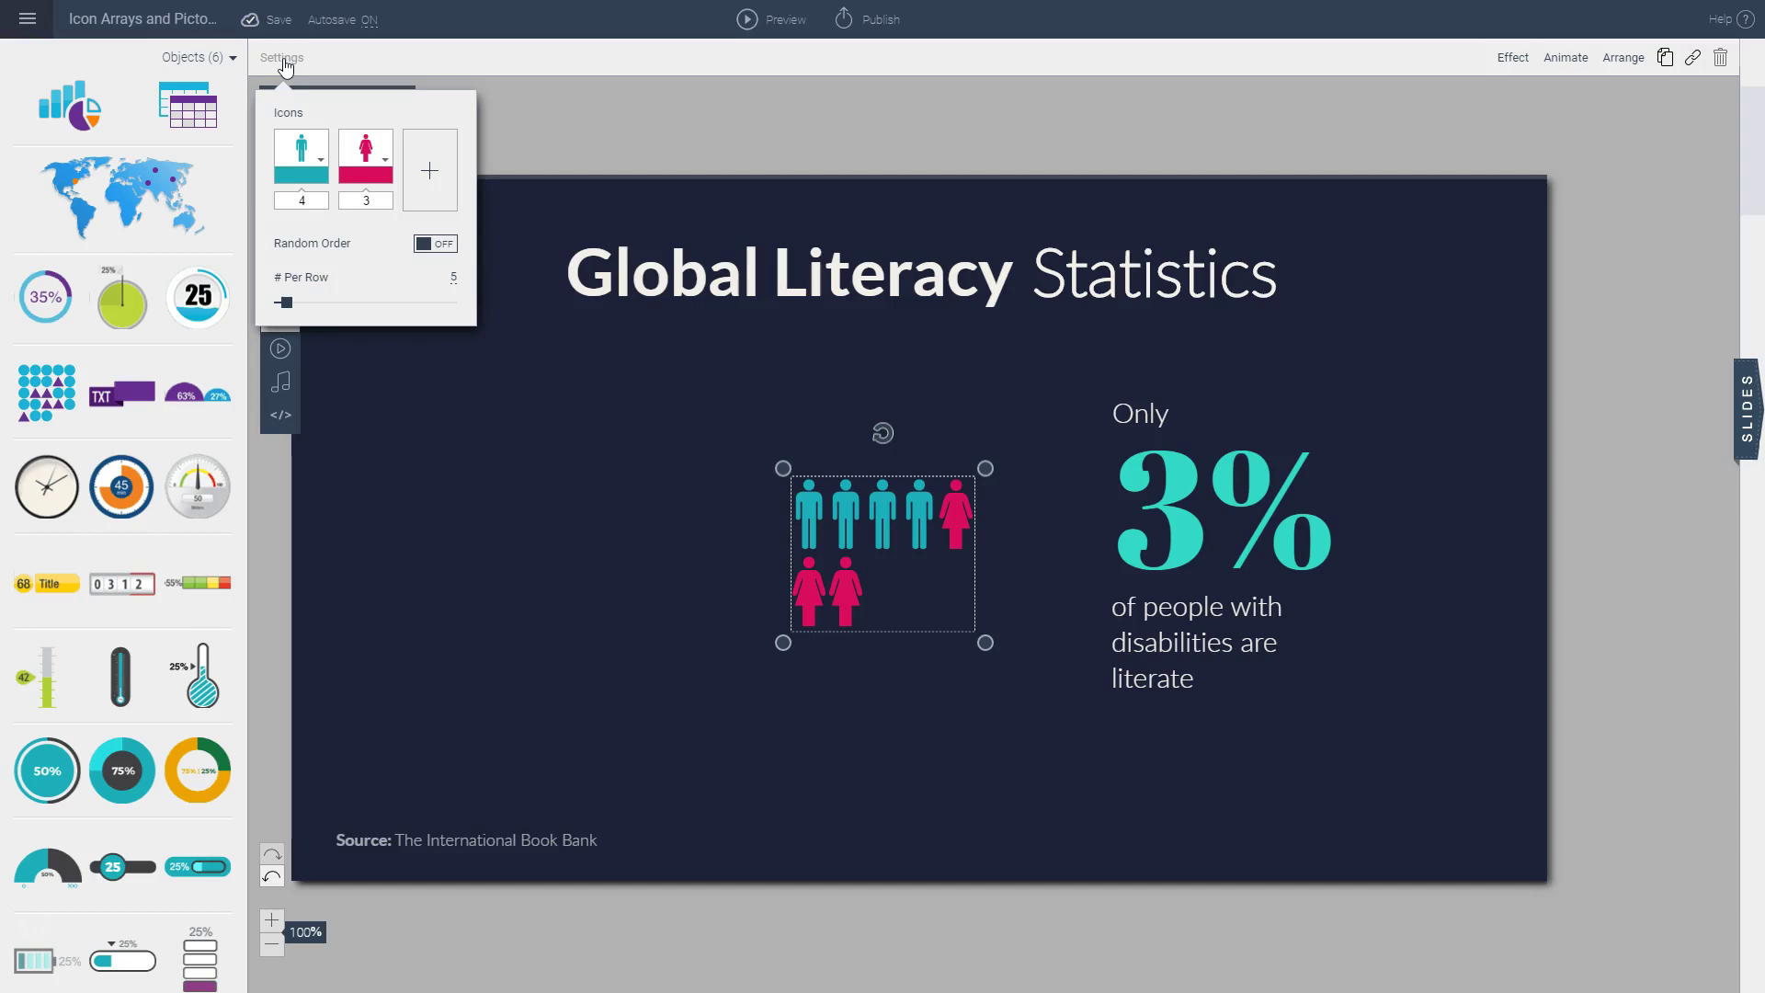
- Replace the second group's woman icon with the solid standing man figure found by searching for "man"
left_click(320, 167)
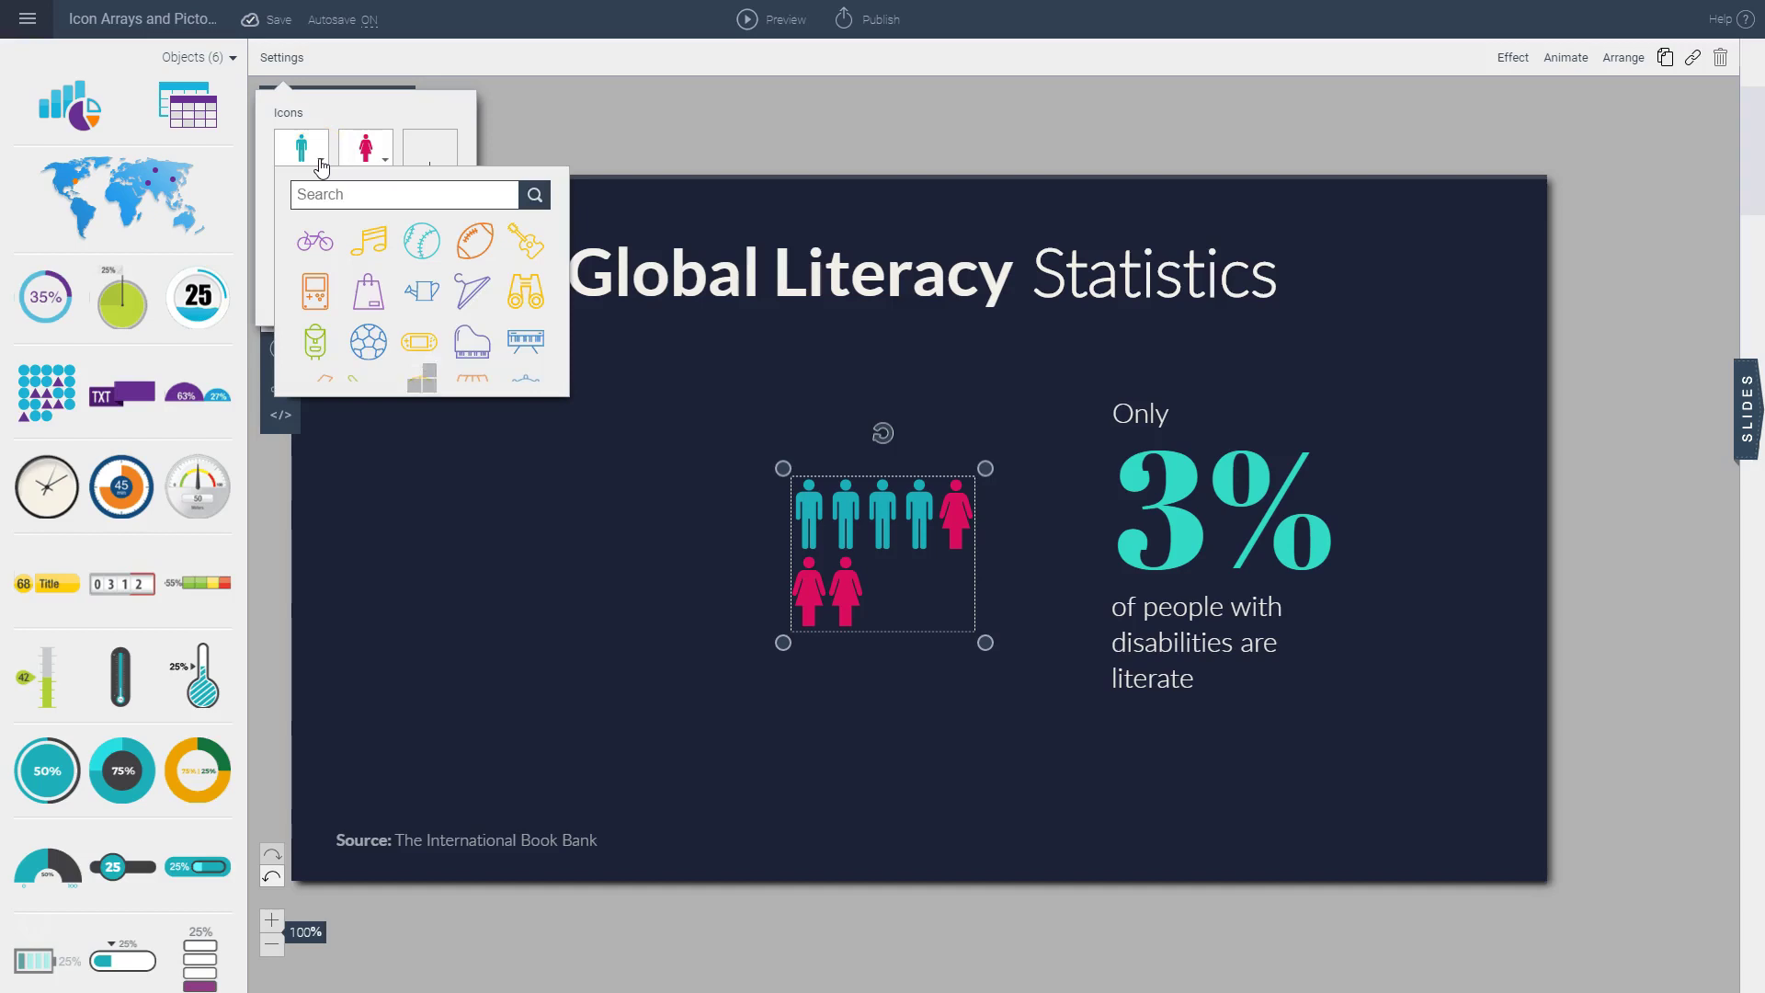
left_click(339, 199)
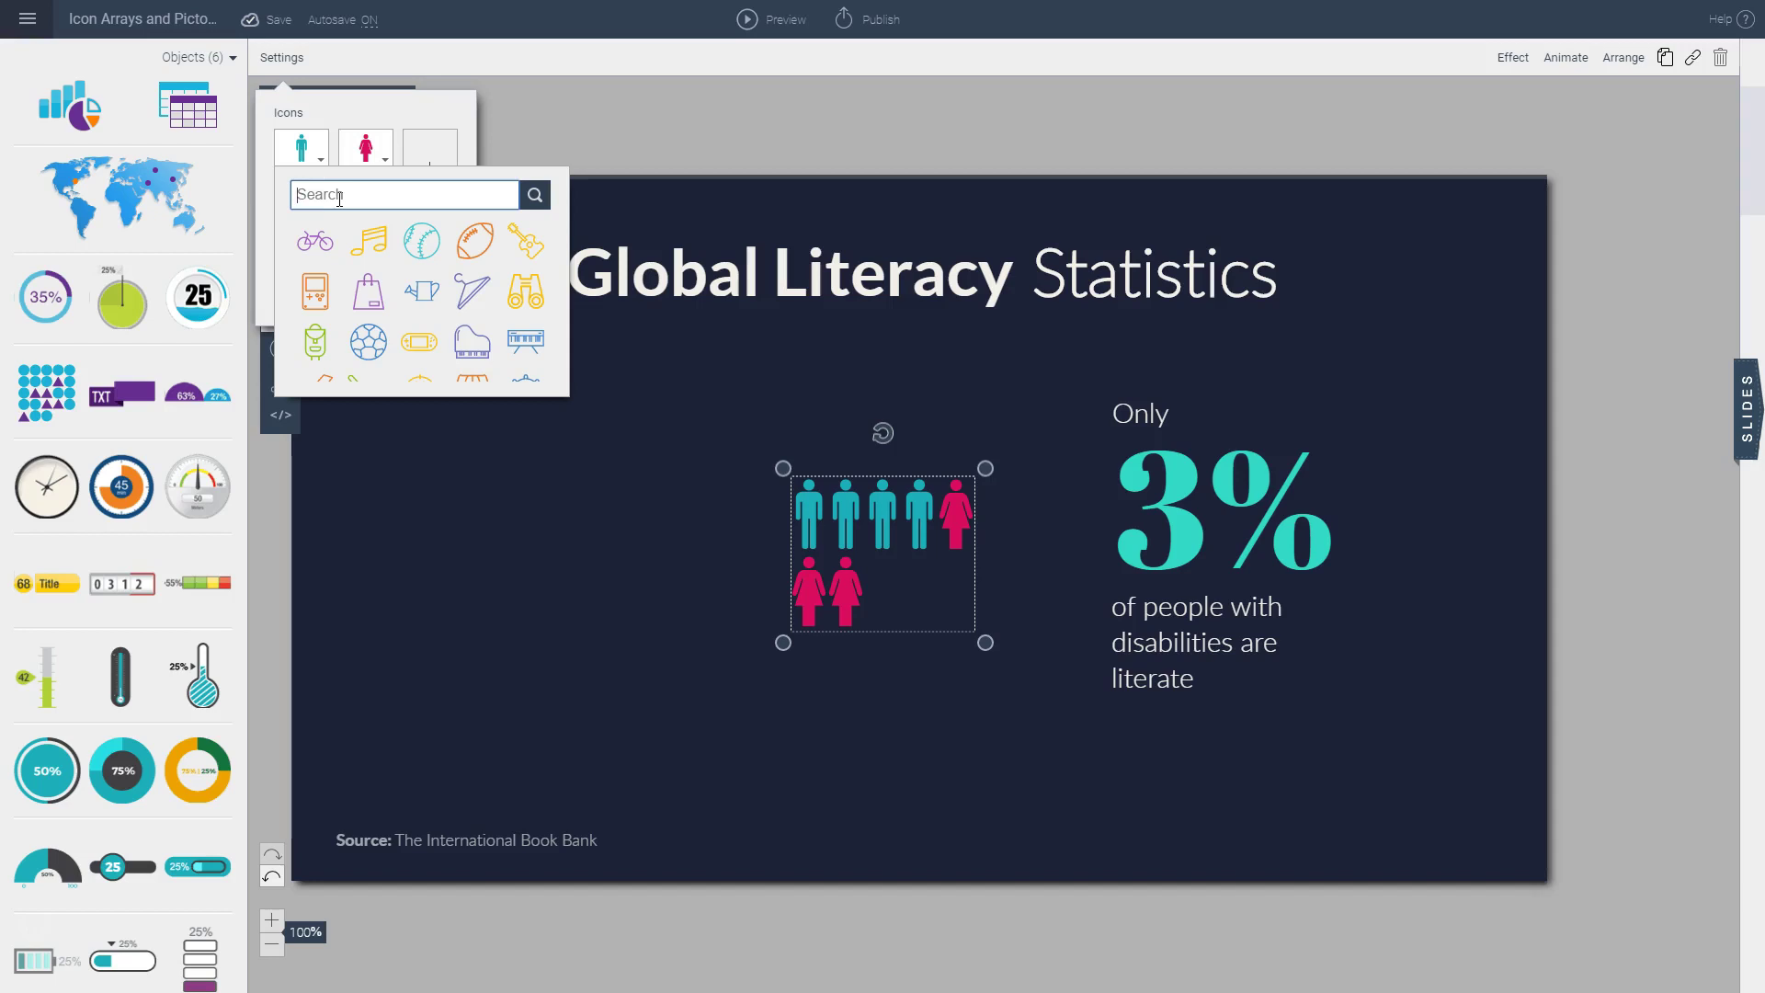
left_click(380, 149)
left_click(386, 164)
left_click(394, 195)
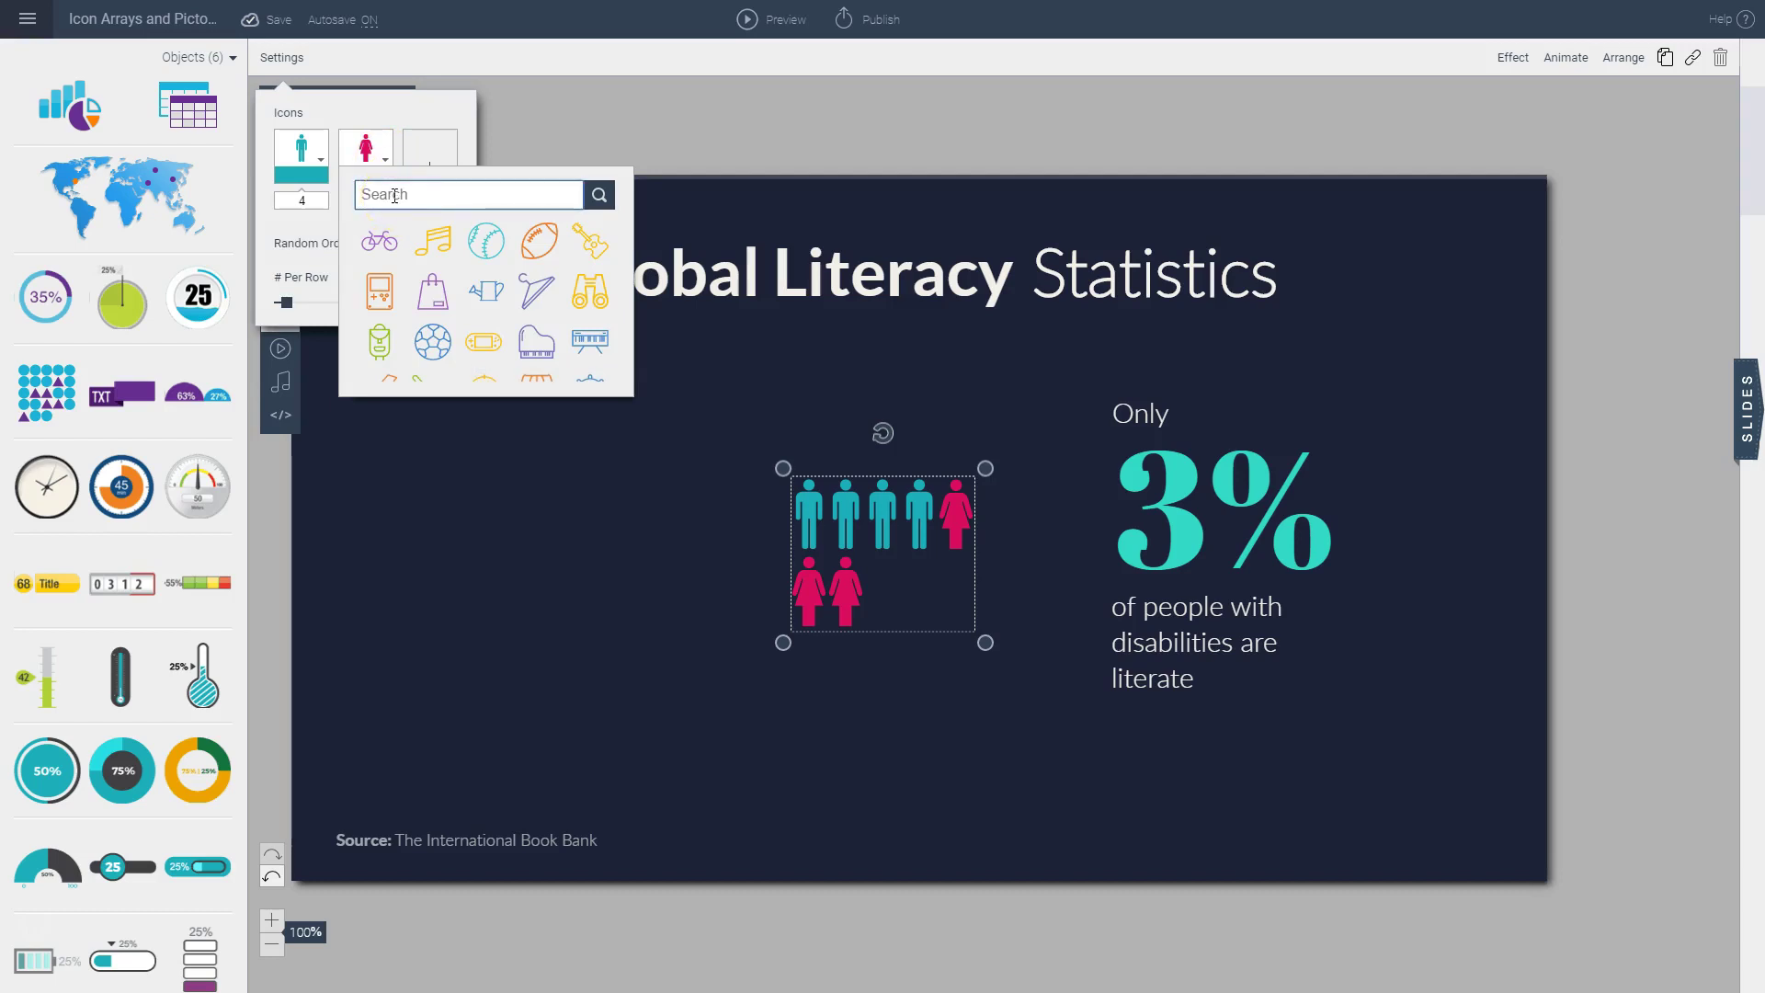
type("man")
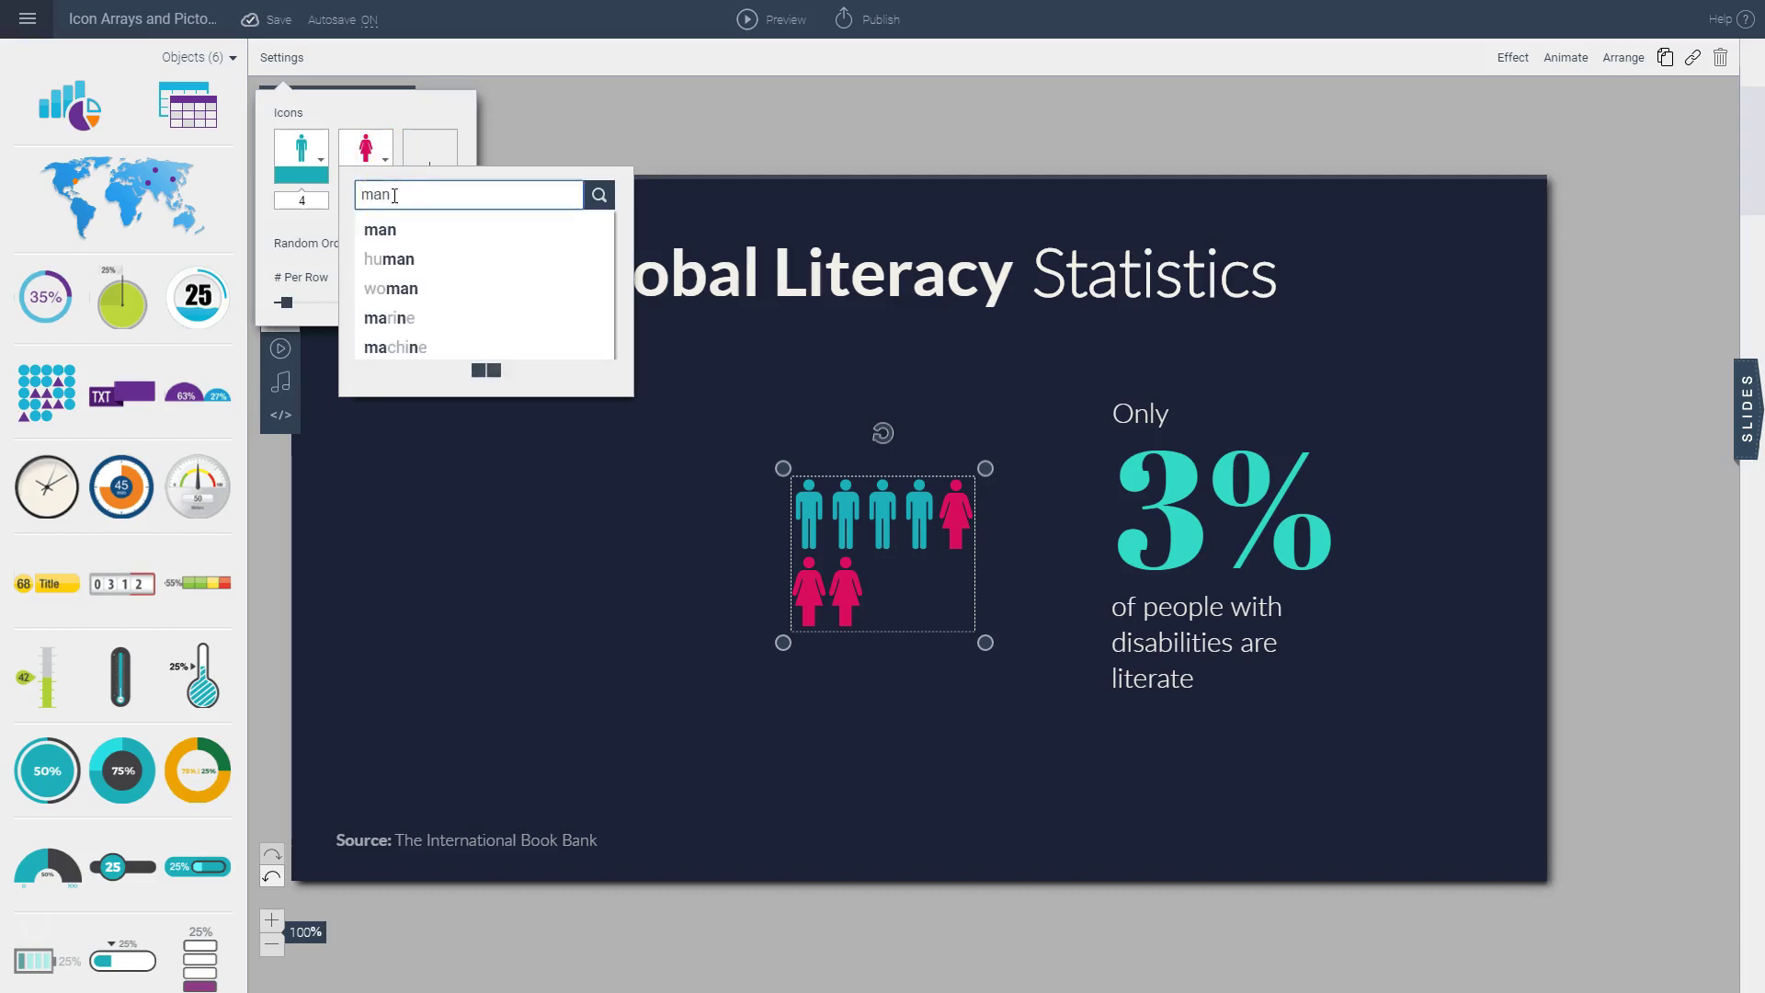
left_click(405, 230)
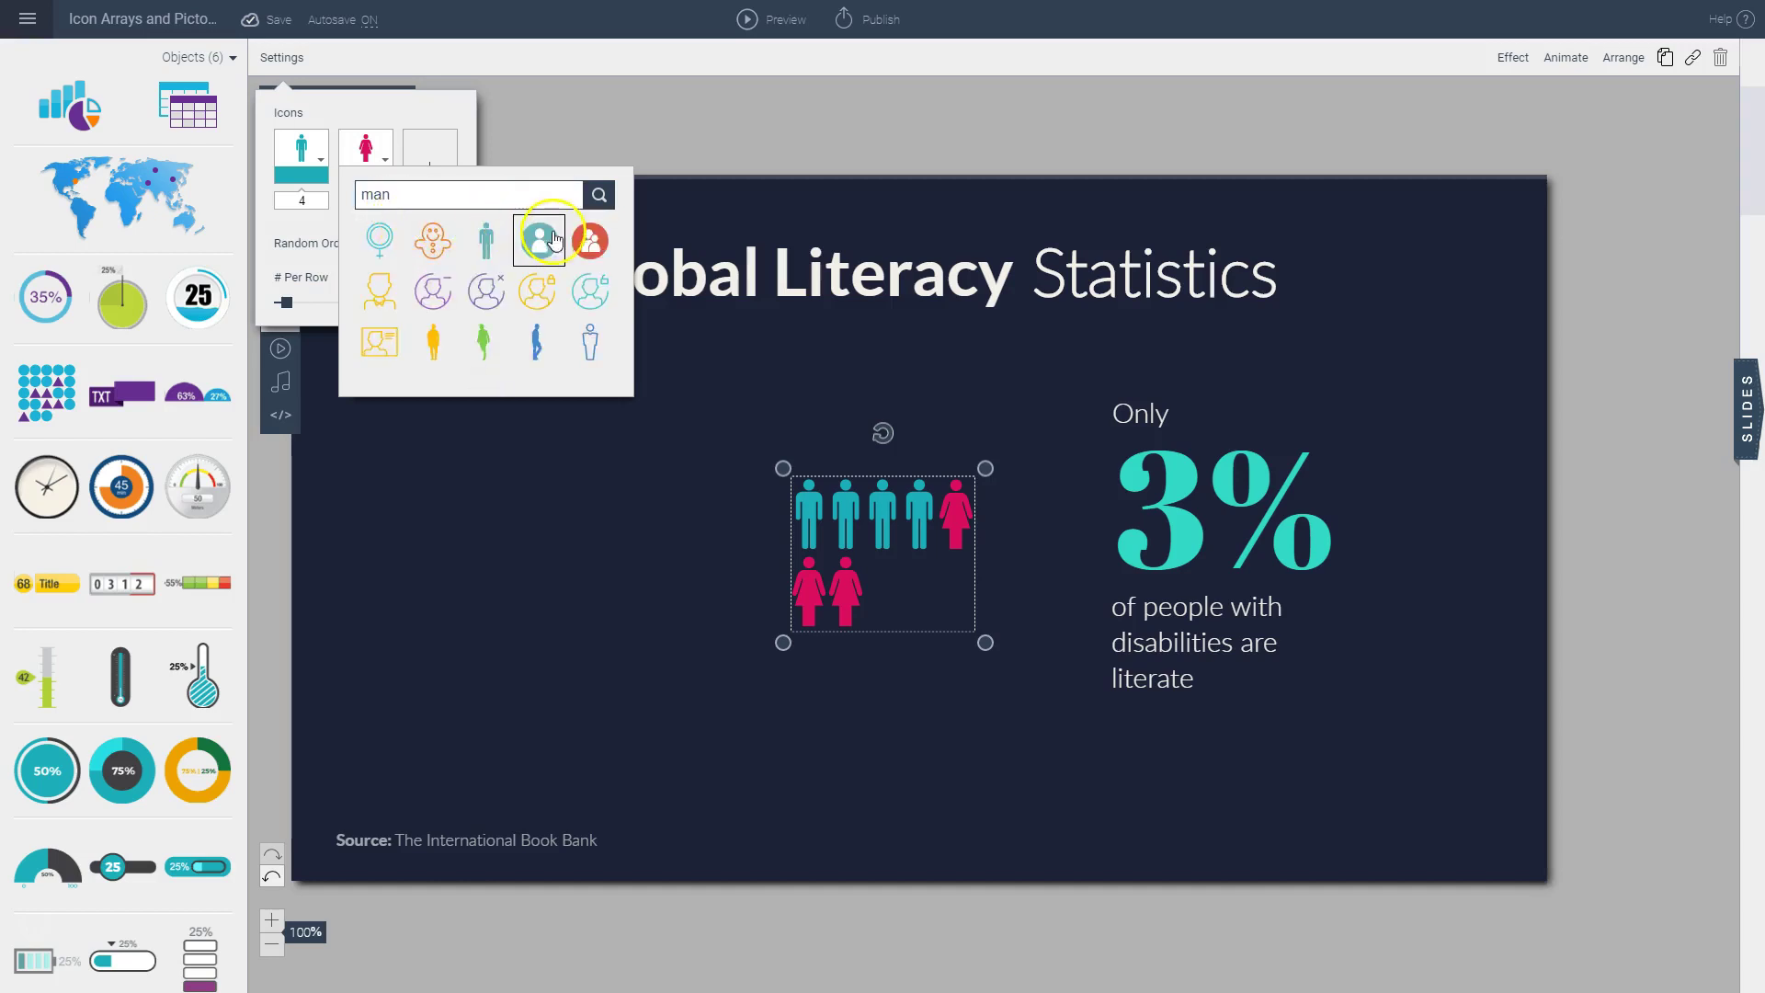
left_click(486, 241)
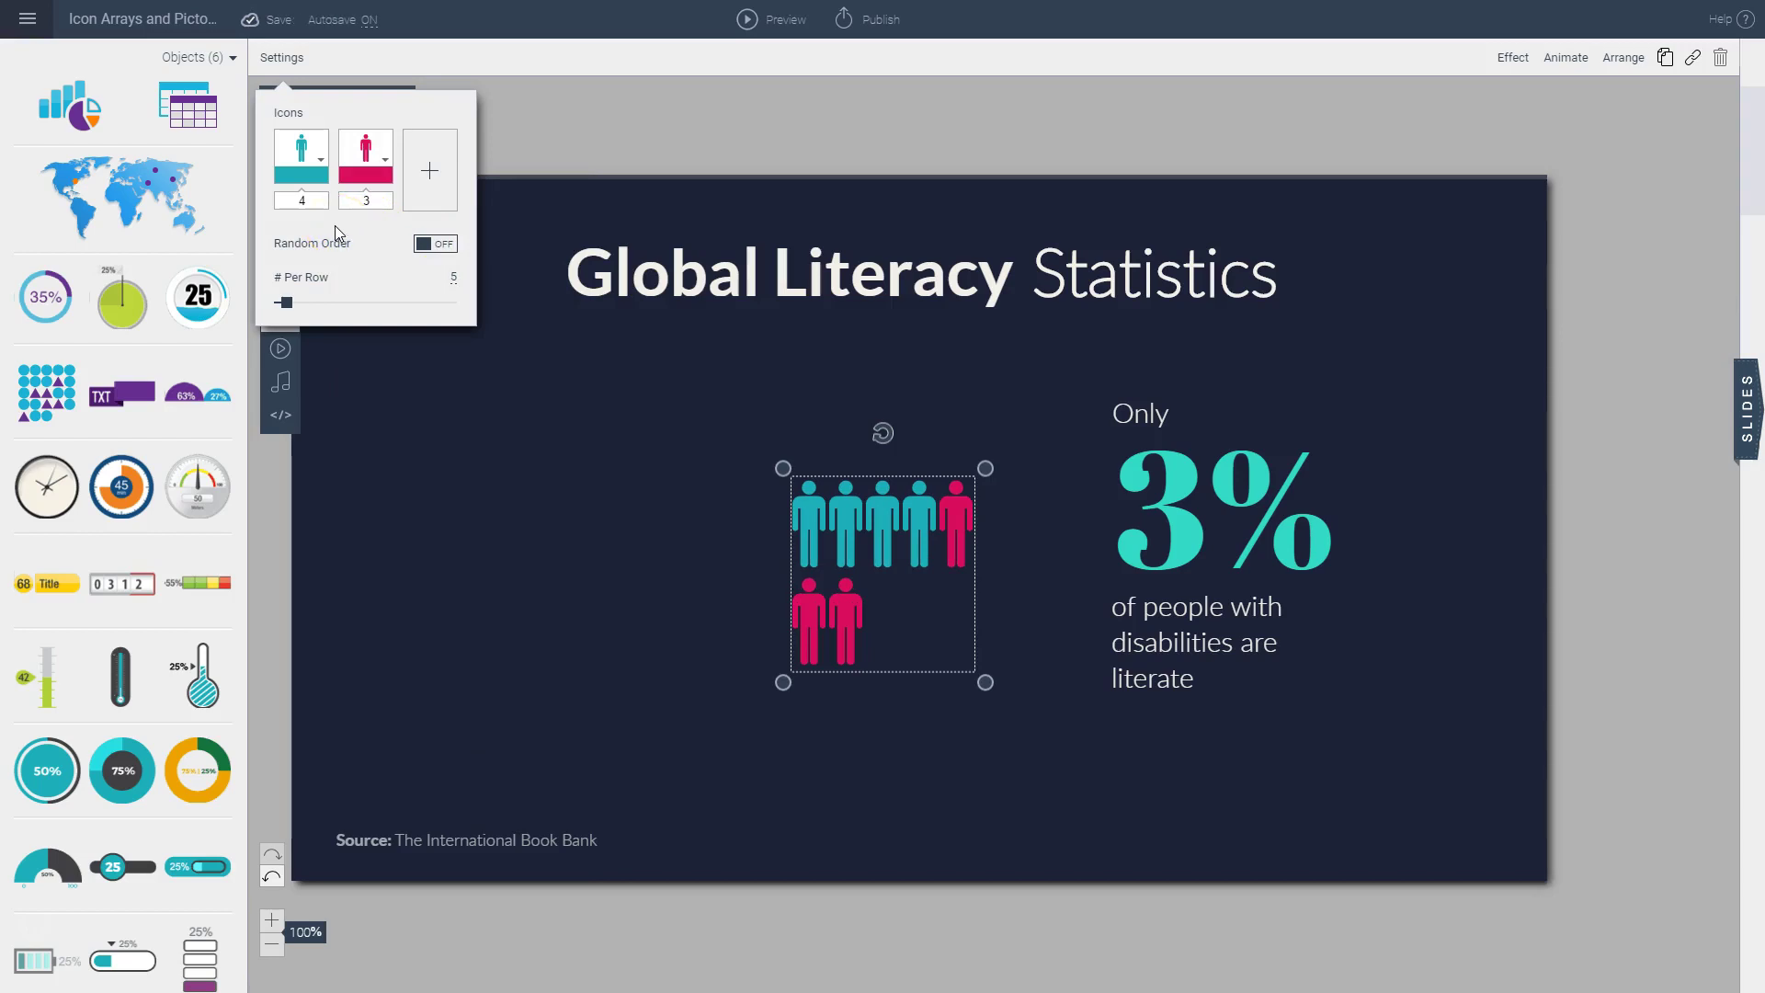
- Set the number of icons in the first group to 97
left_click(306, 200)
key("BackSpace")
type("97")
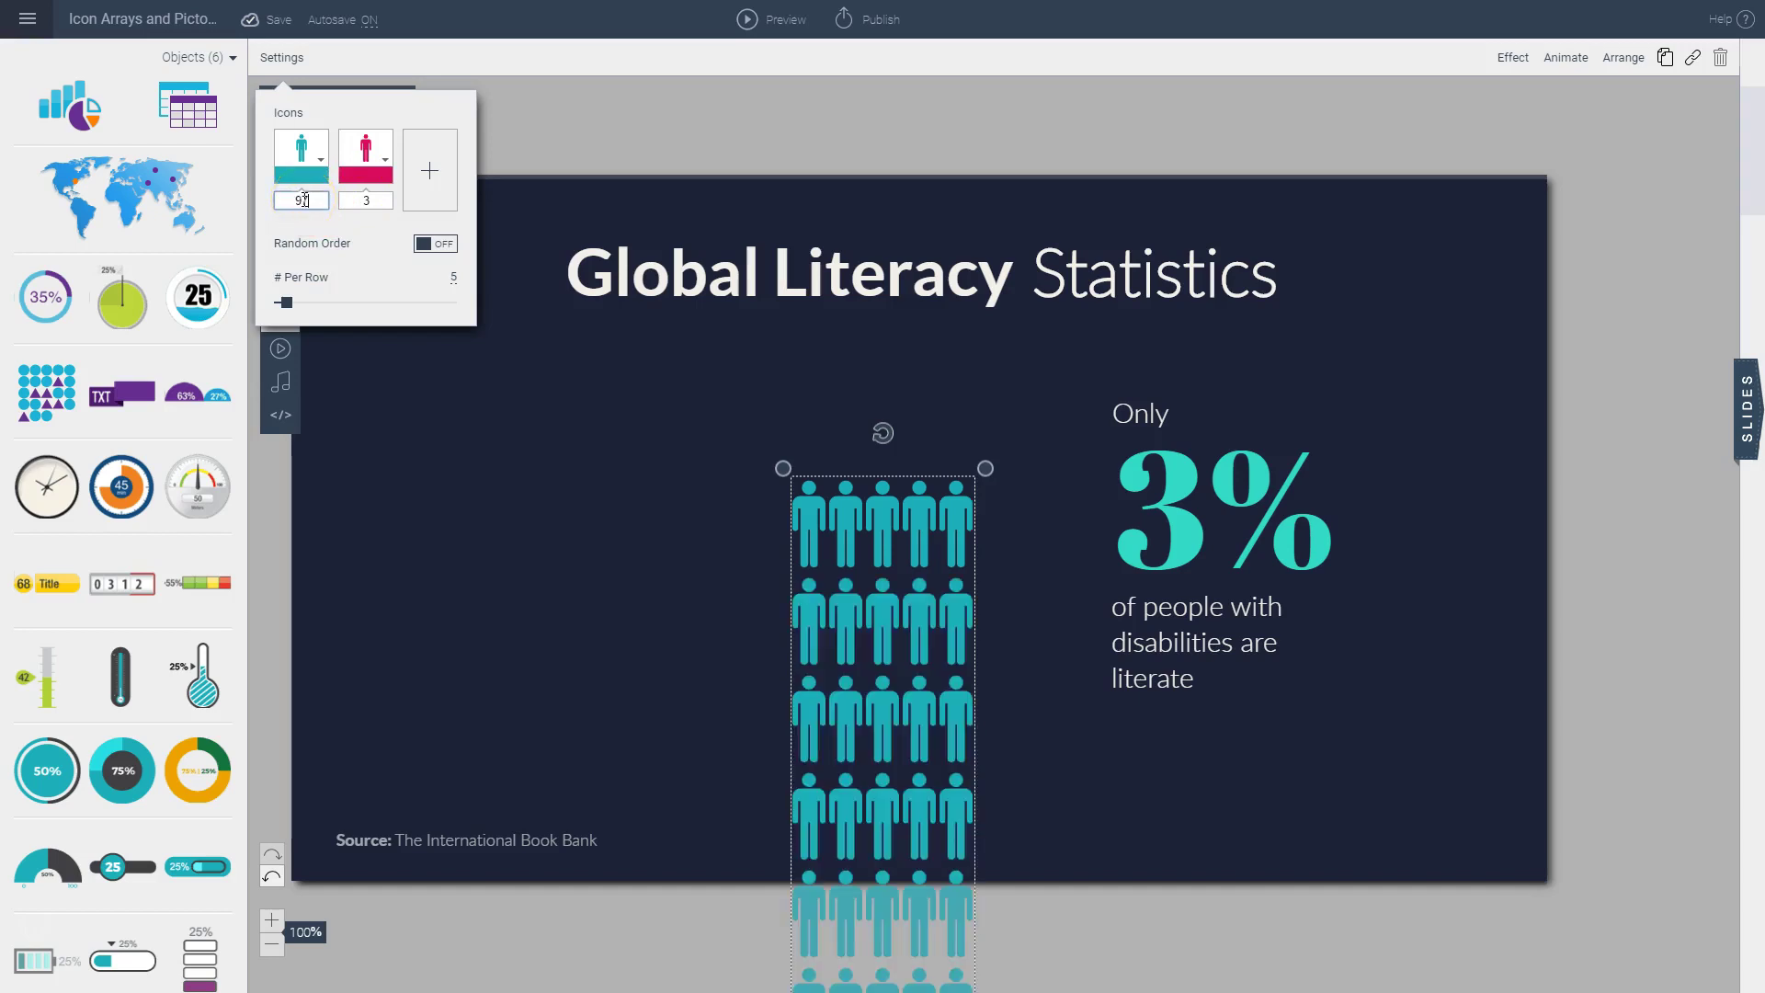
left_click(377, 244)
- Recolor the first icon group steel blue
left_click(310, 184)
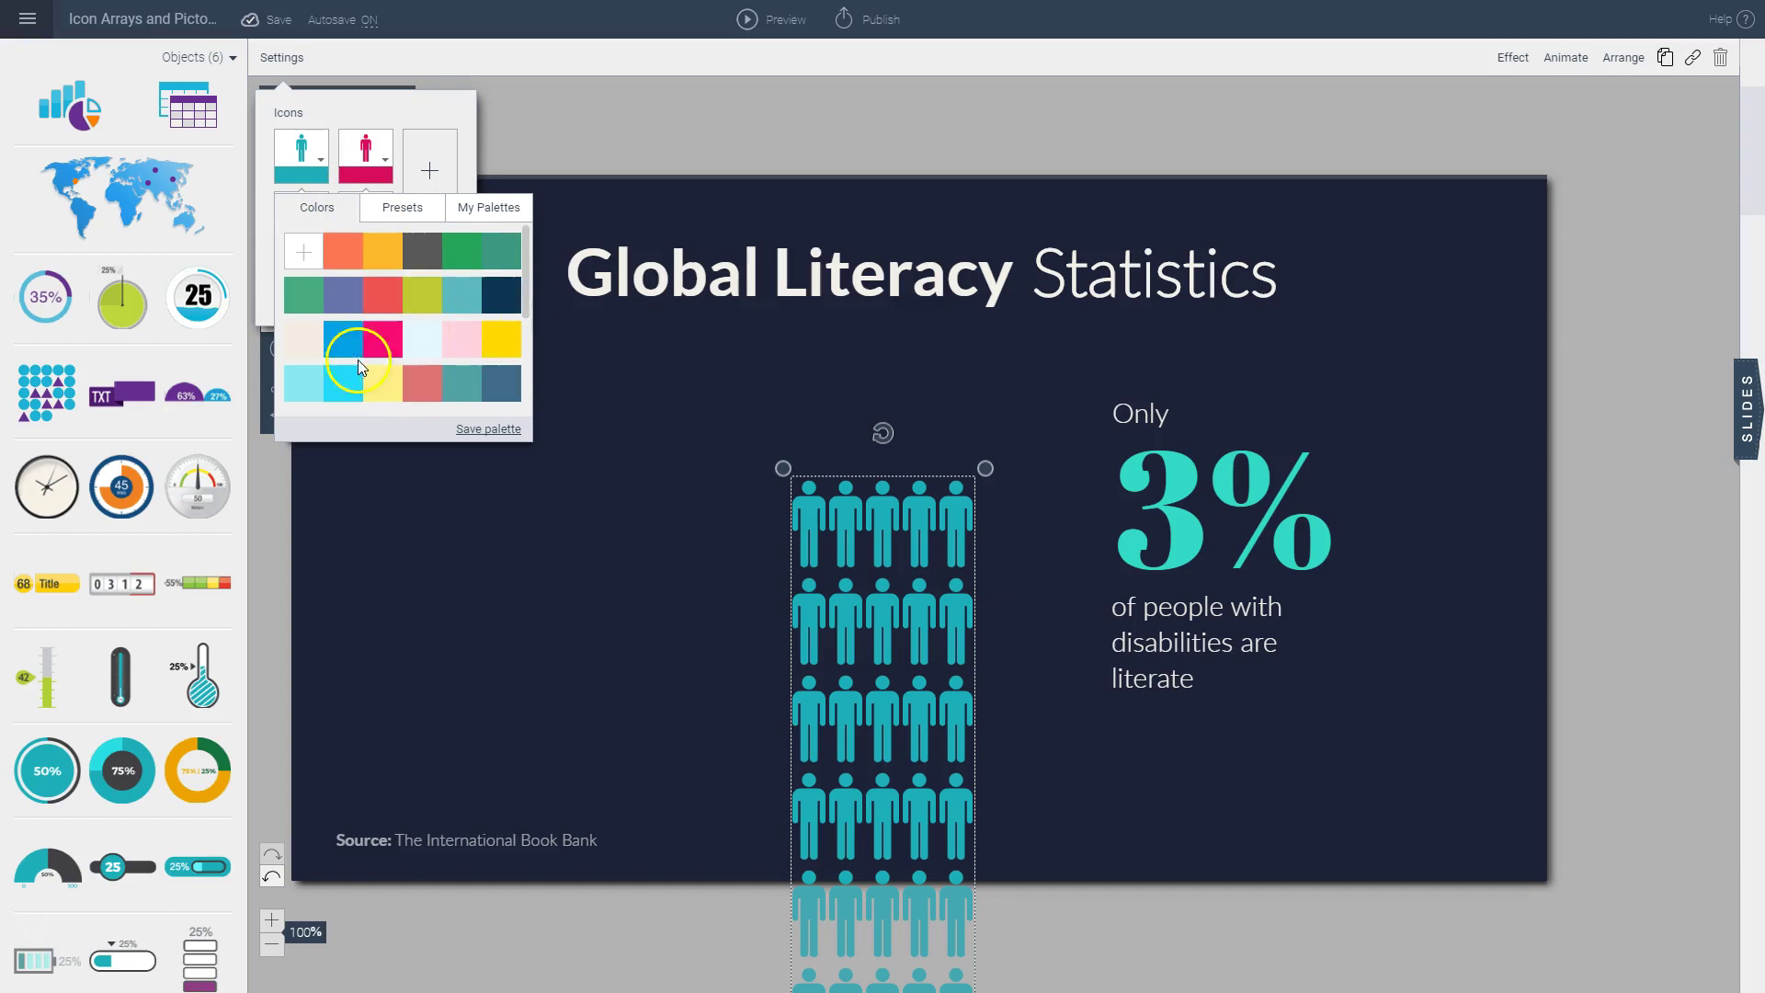
scroll(530, 331, "down", 2)
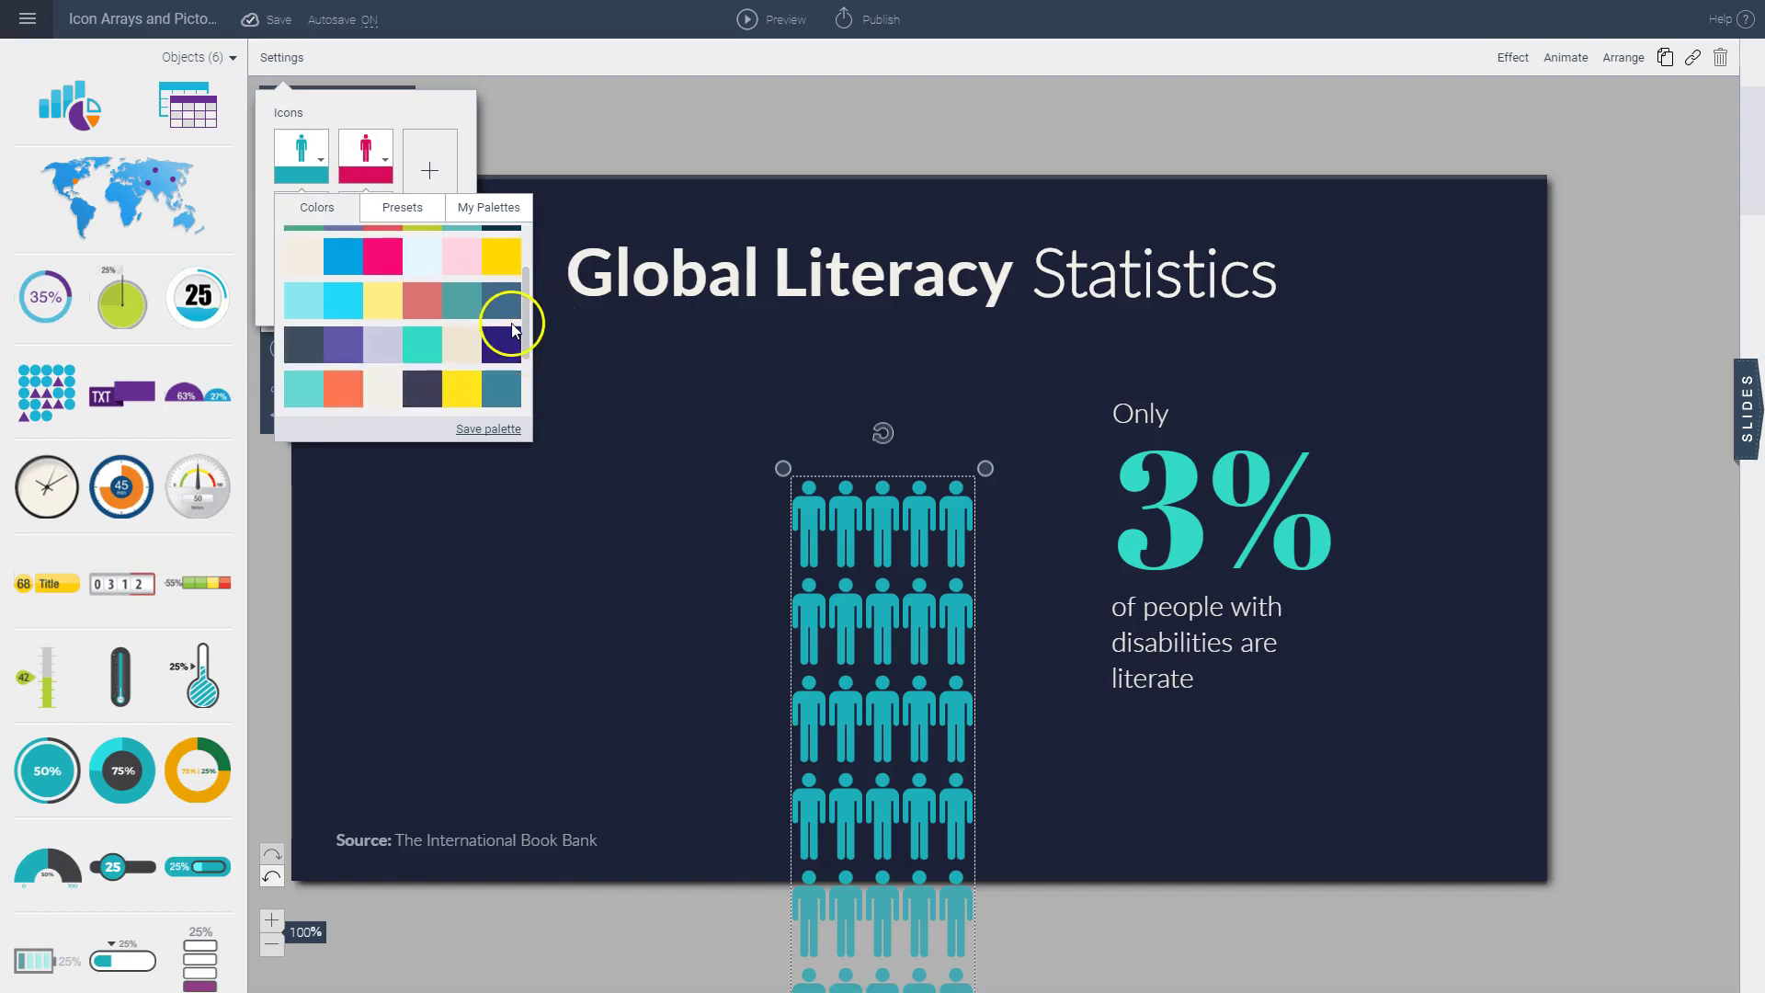
left_click(508, 311)
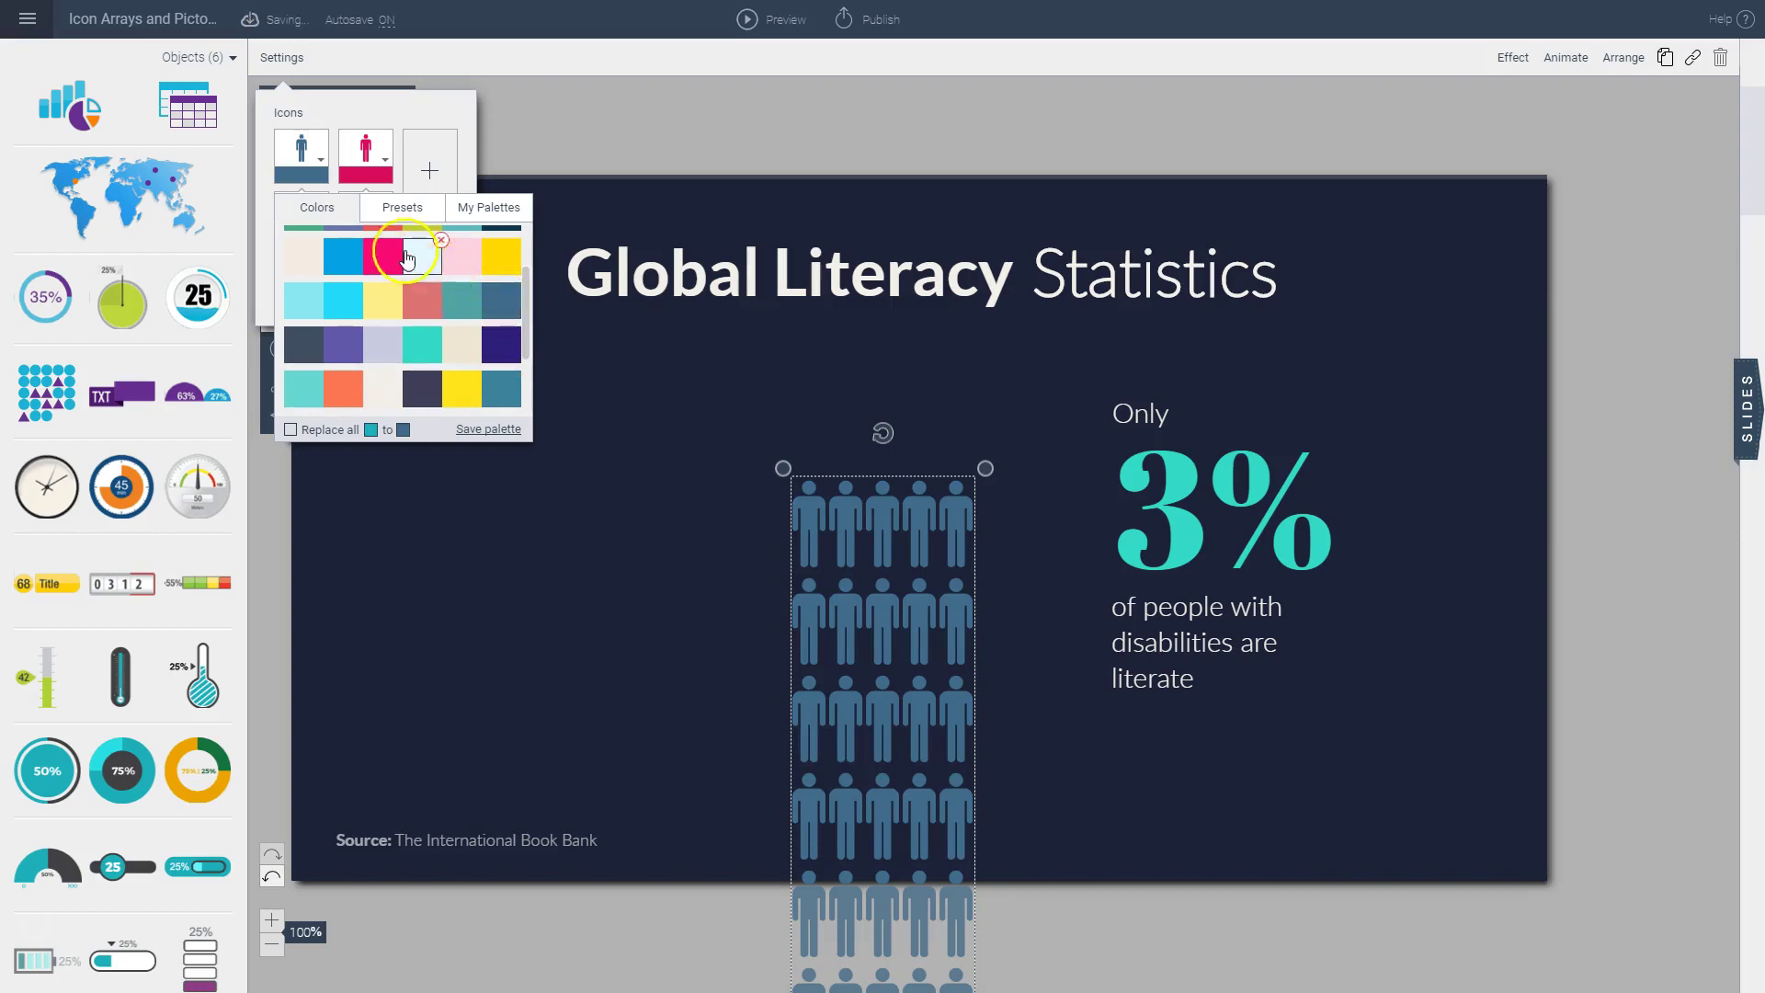
- Recolor the second icon group light turquoise and close the color palette
left_click(359, 175)
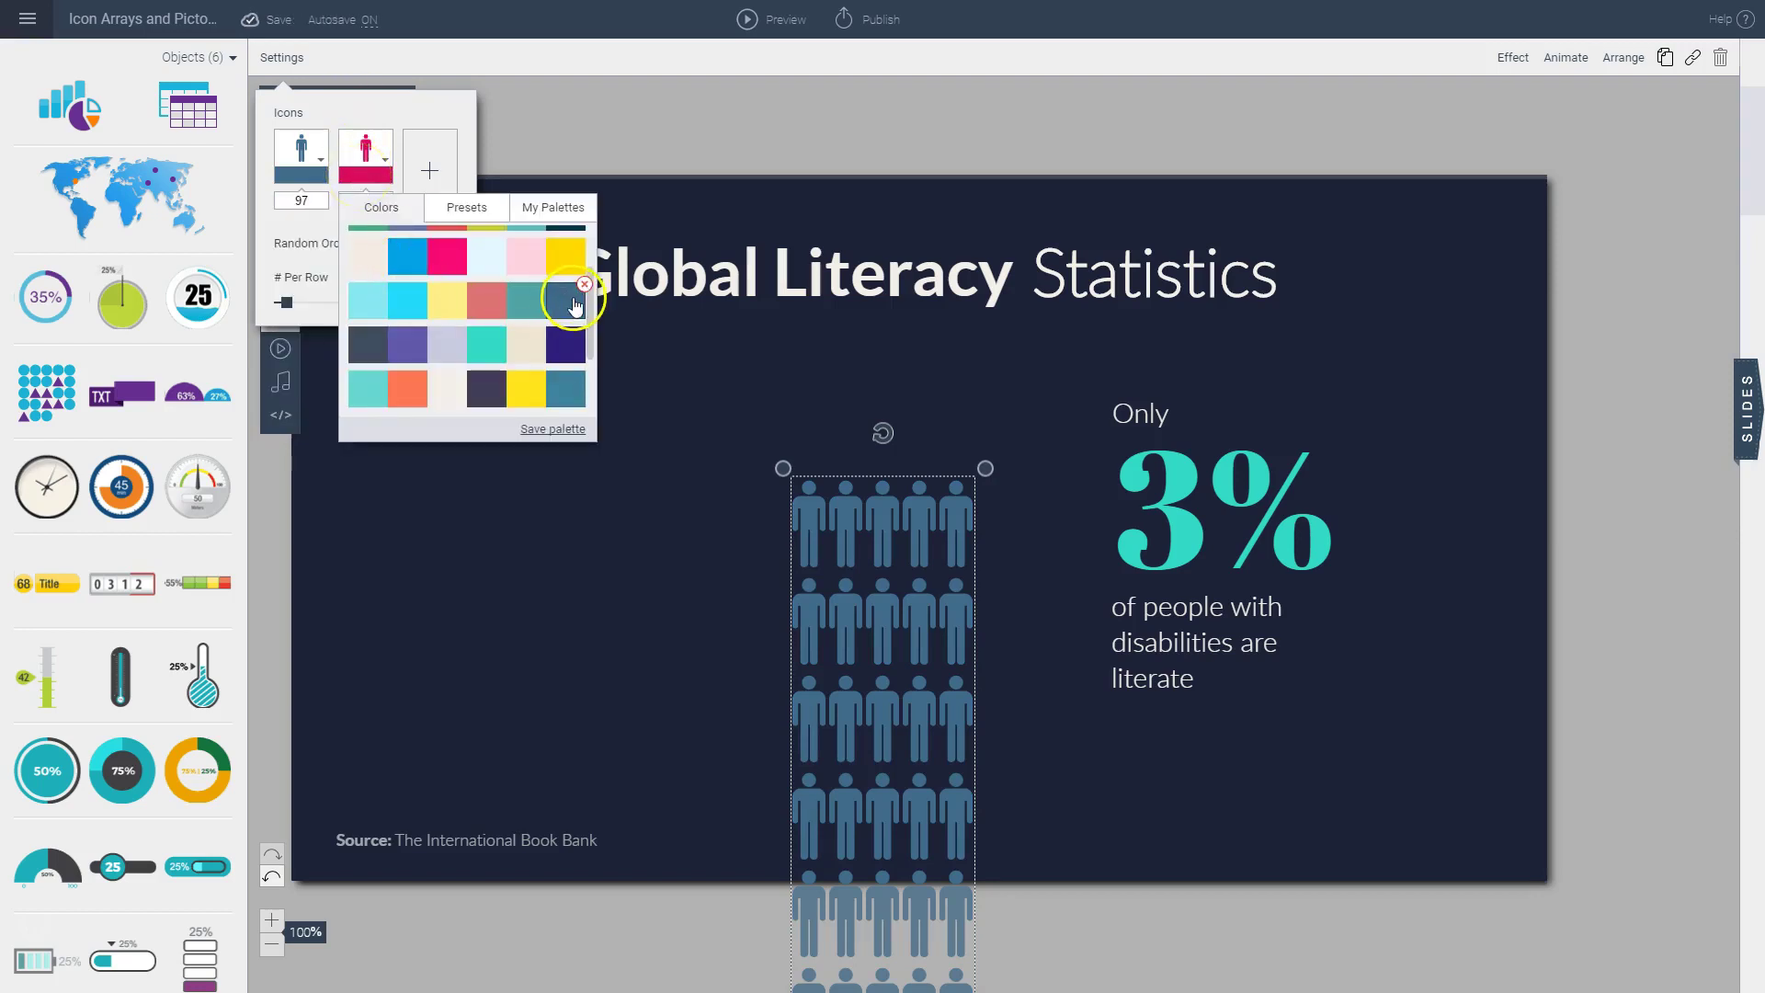
scroll(590, 320, "down", 2)
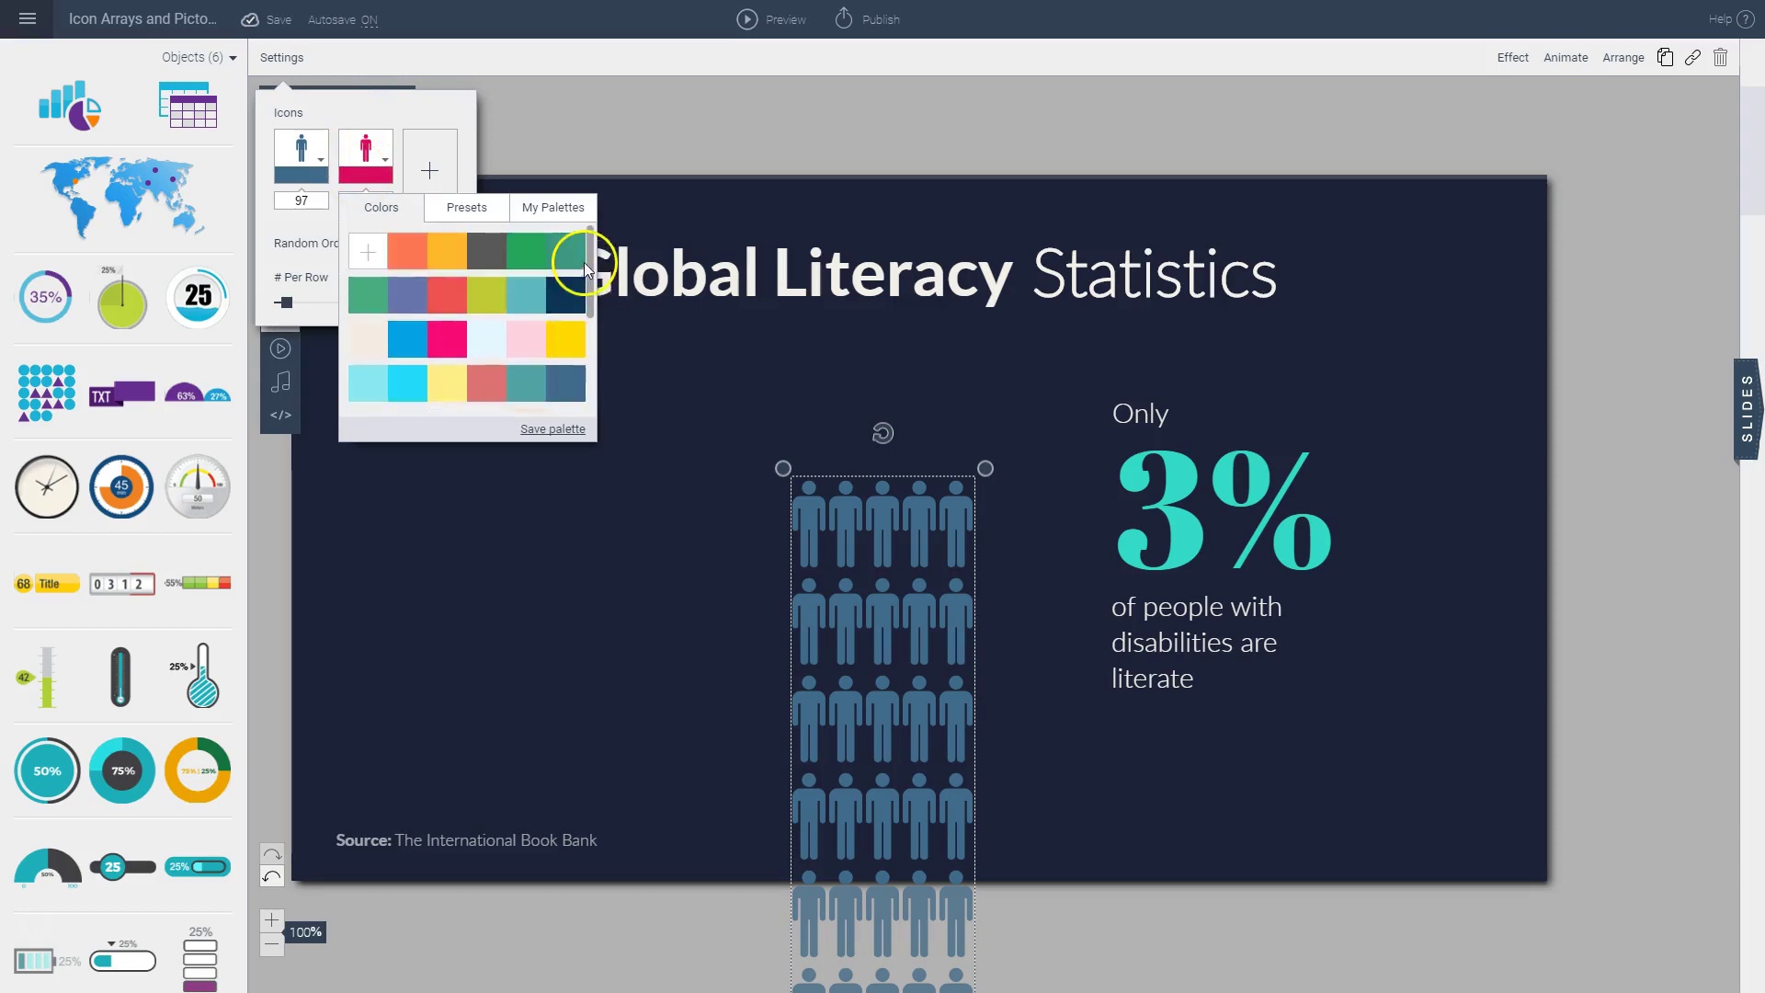
scroll(588, 320, "up", 3)
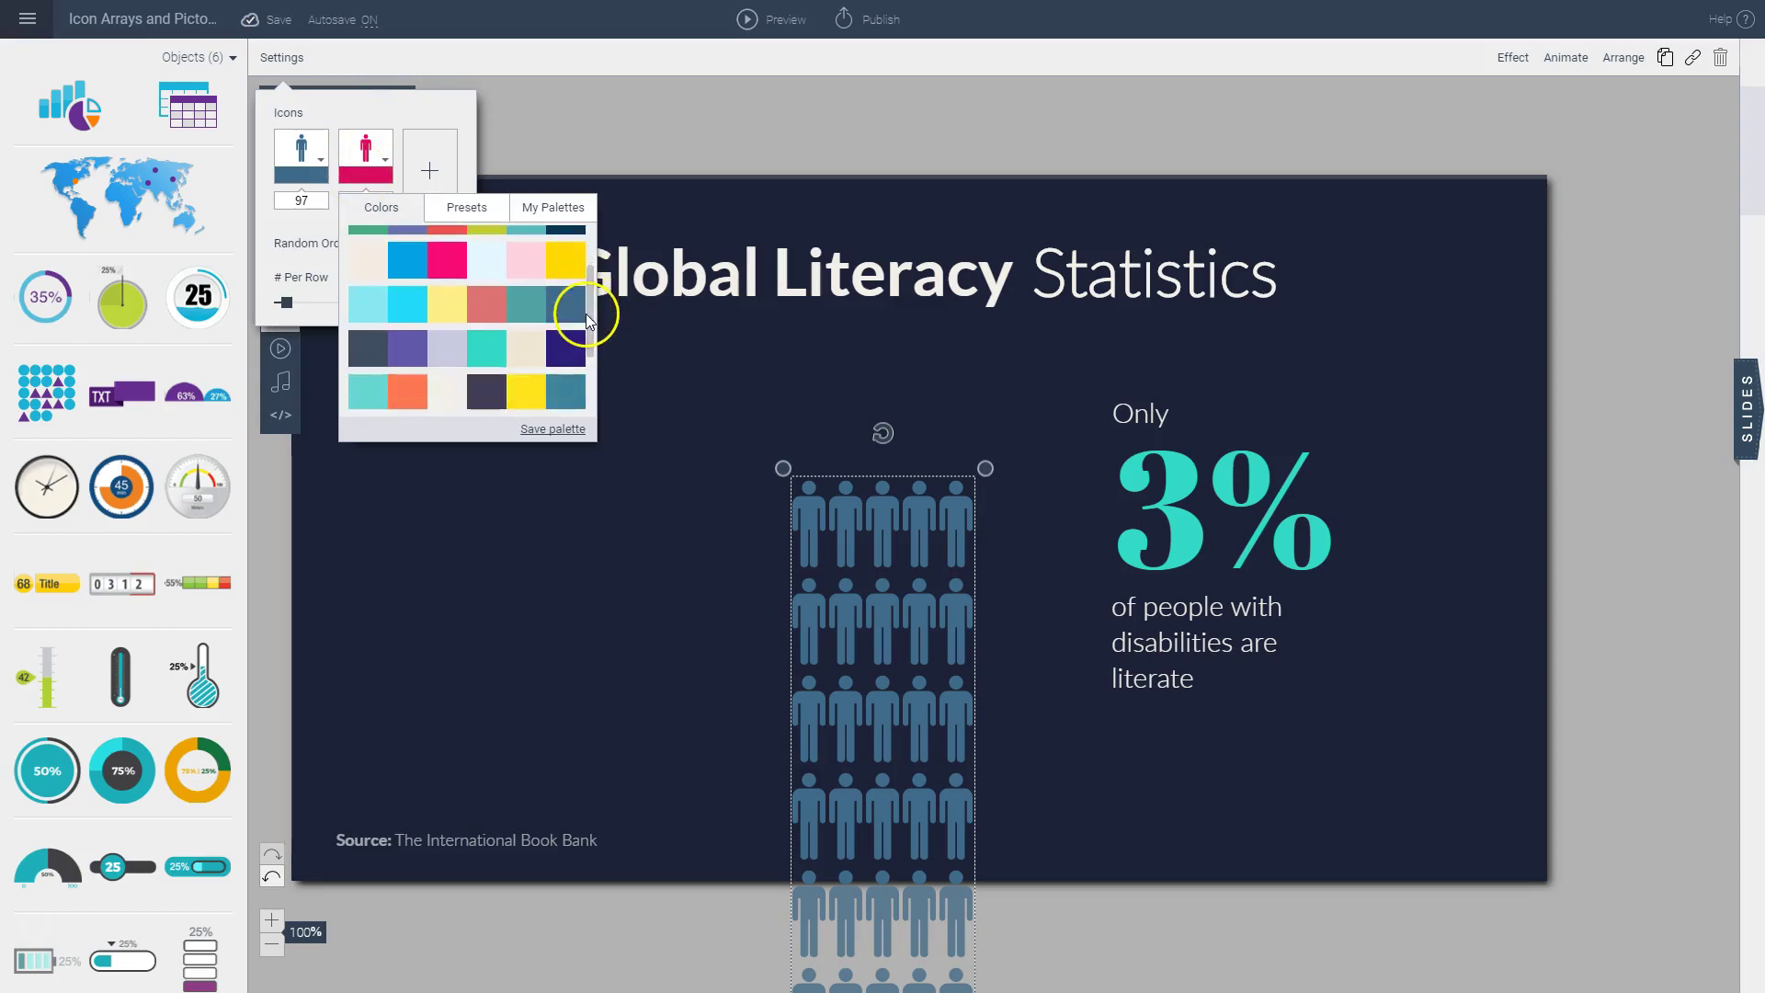
left_click(479, 356)
left_click_drag(590, 317, 592, 368)
left_click(363, 313)
left_click(309, 228)
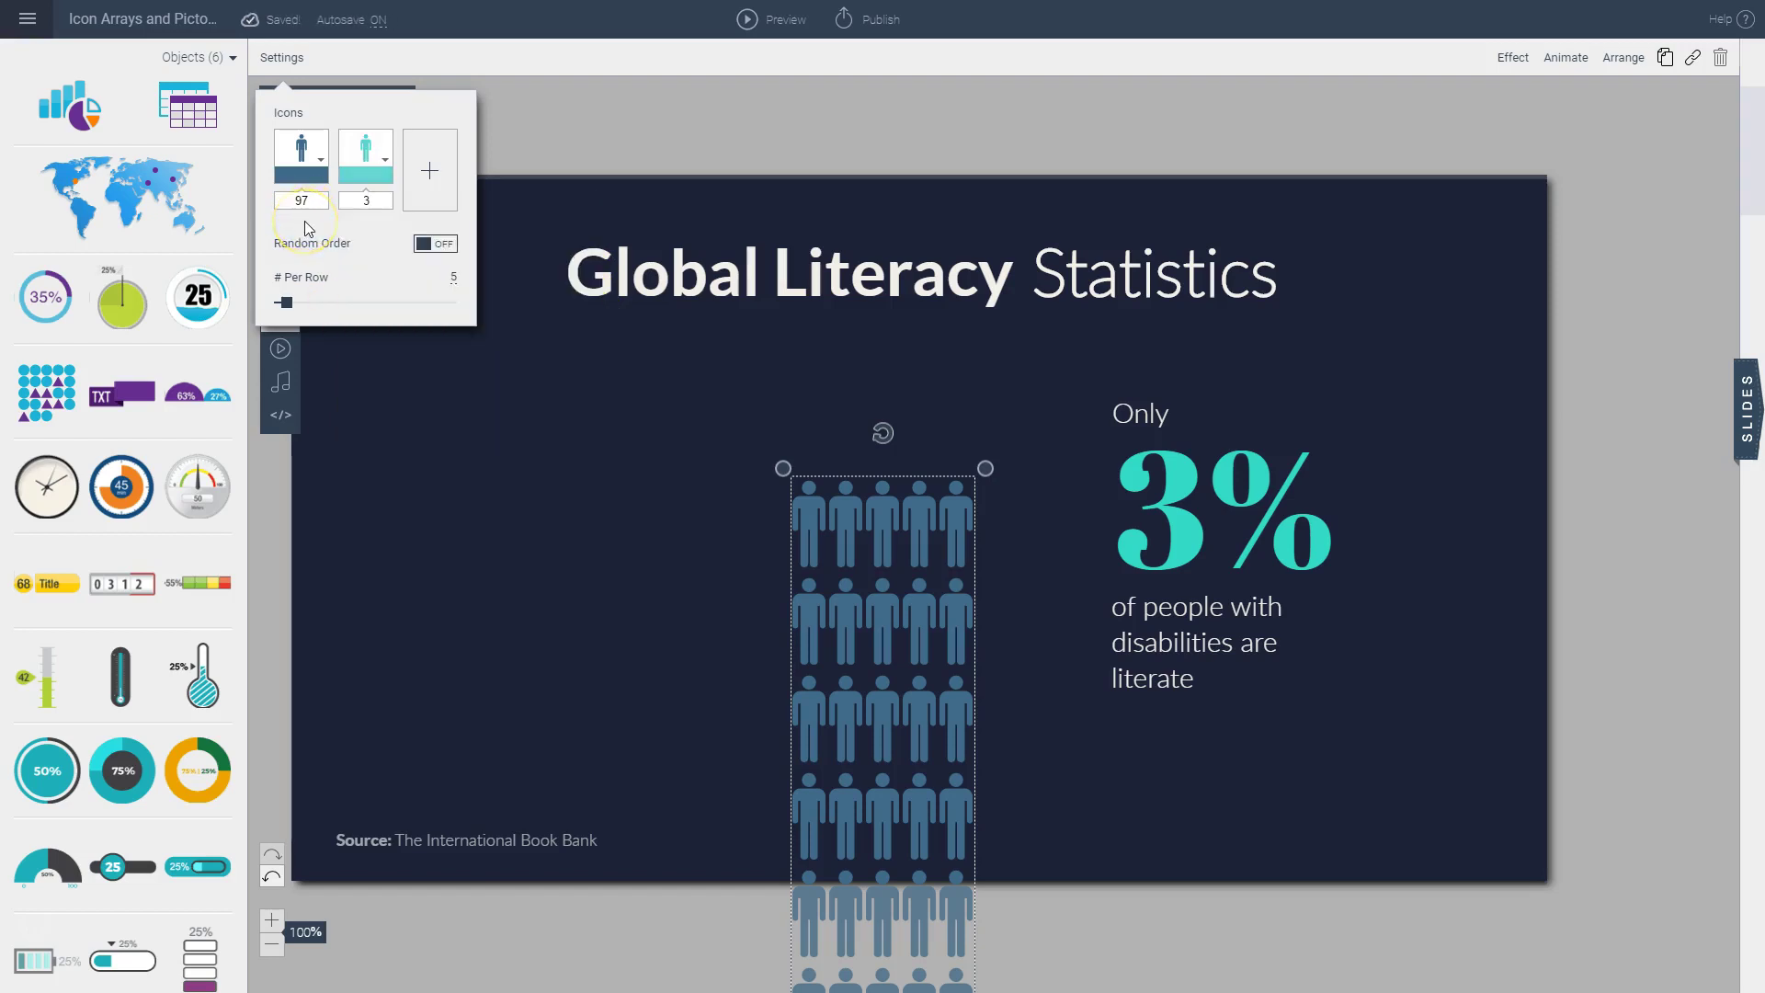
- Set the icon array to 20 icons per row
left_click(303, 272)
left_click(453, 279)
type("20")
key("Return")
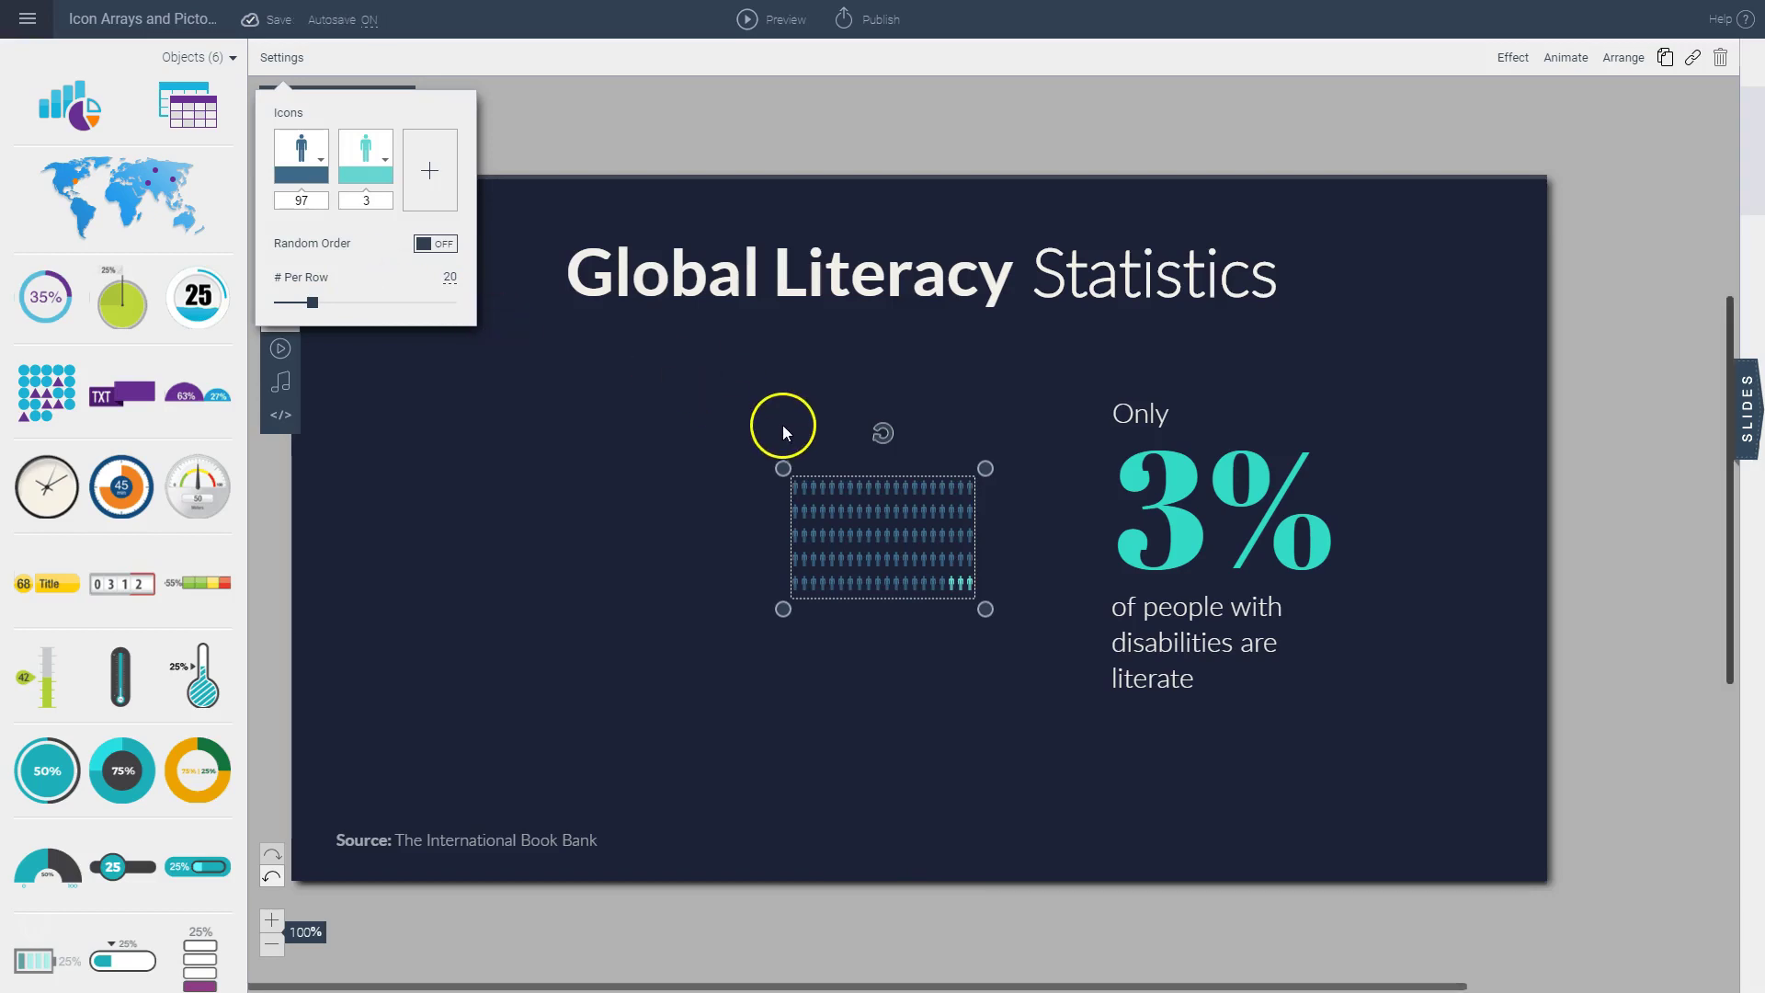
- Enlarge the icon array to about 566 by 376 and place it beside the 3% text
left_click_drag(783, 468, 633, 428)
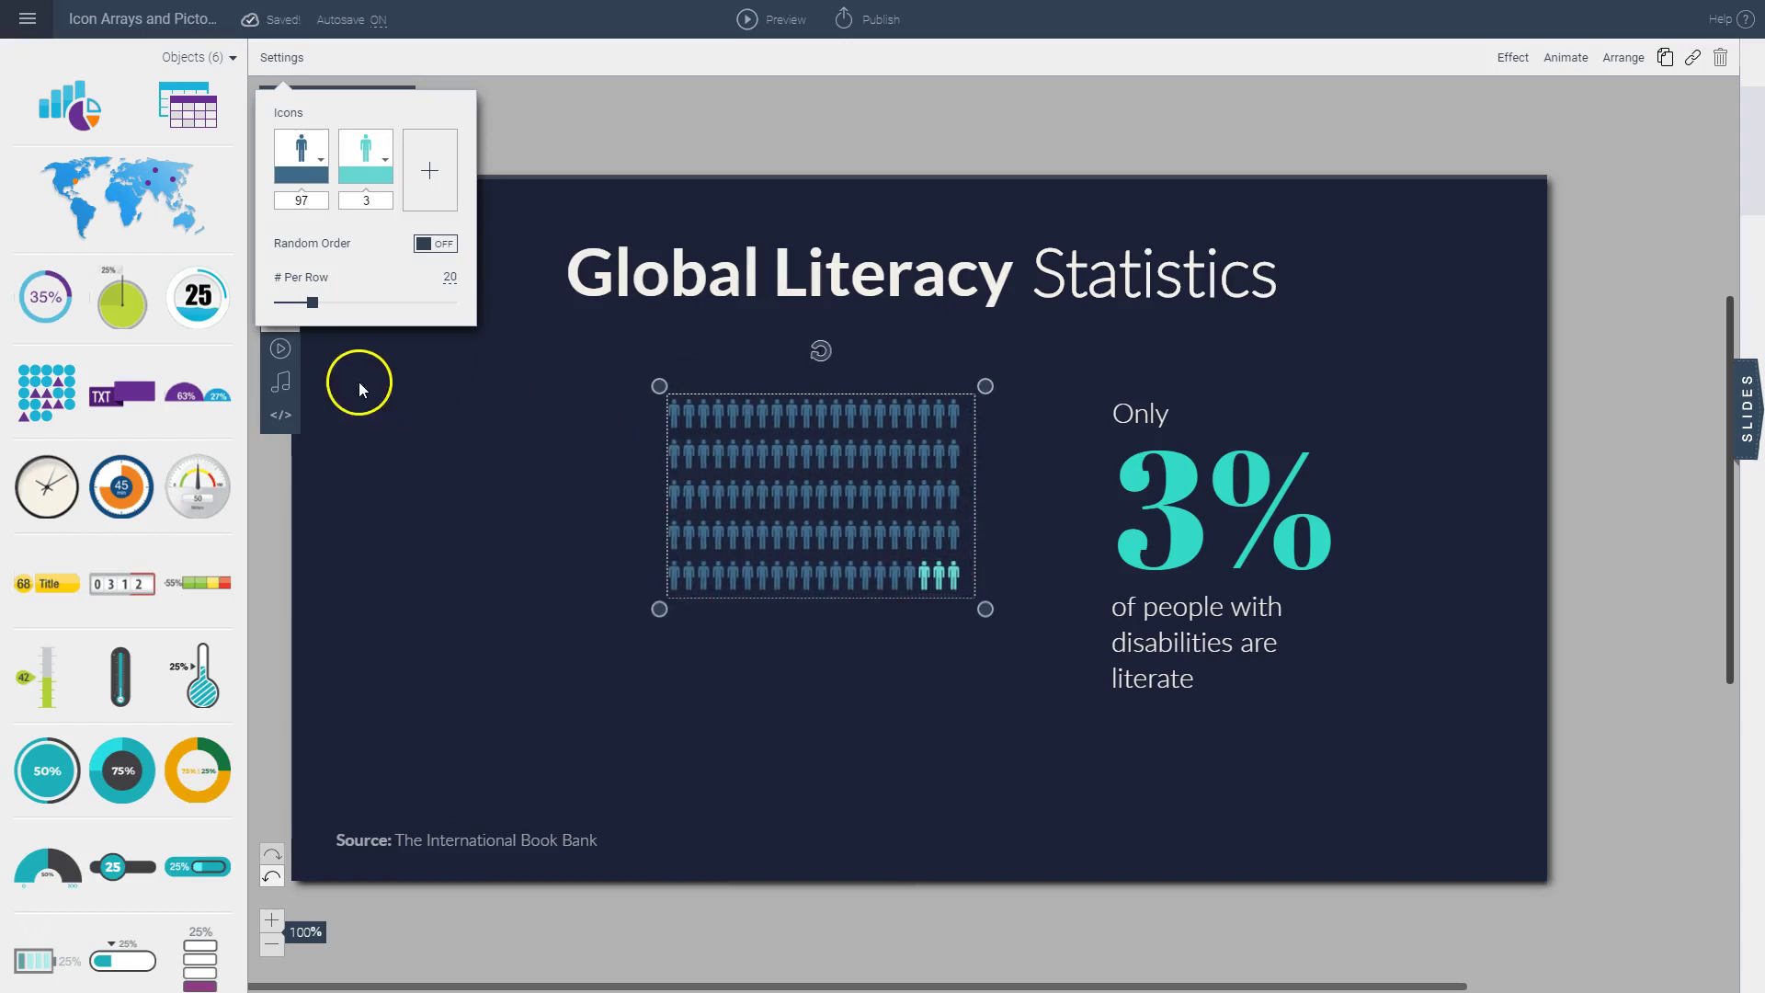
left_click_drag(988, 611, 1128, 726)
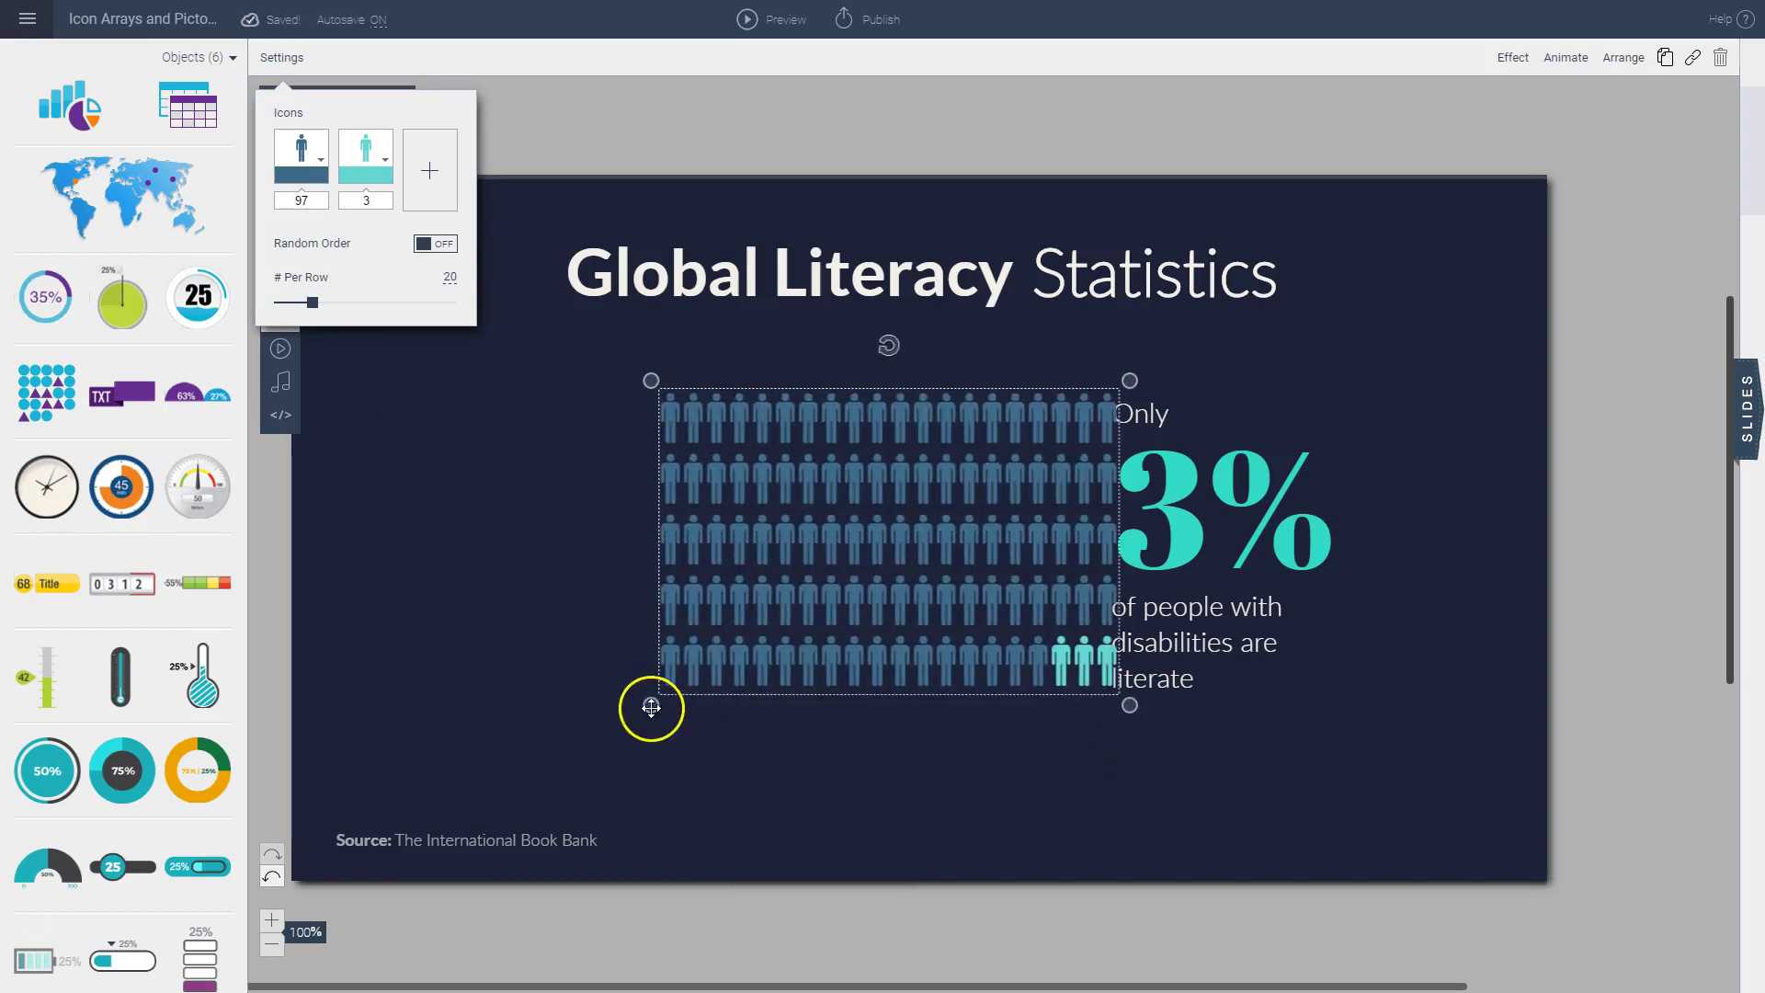
left_click_drag(650, 710, 630, 719)
left_click_drag(726, 501, 658, 507)
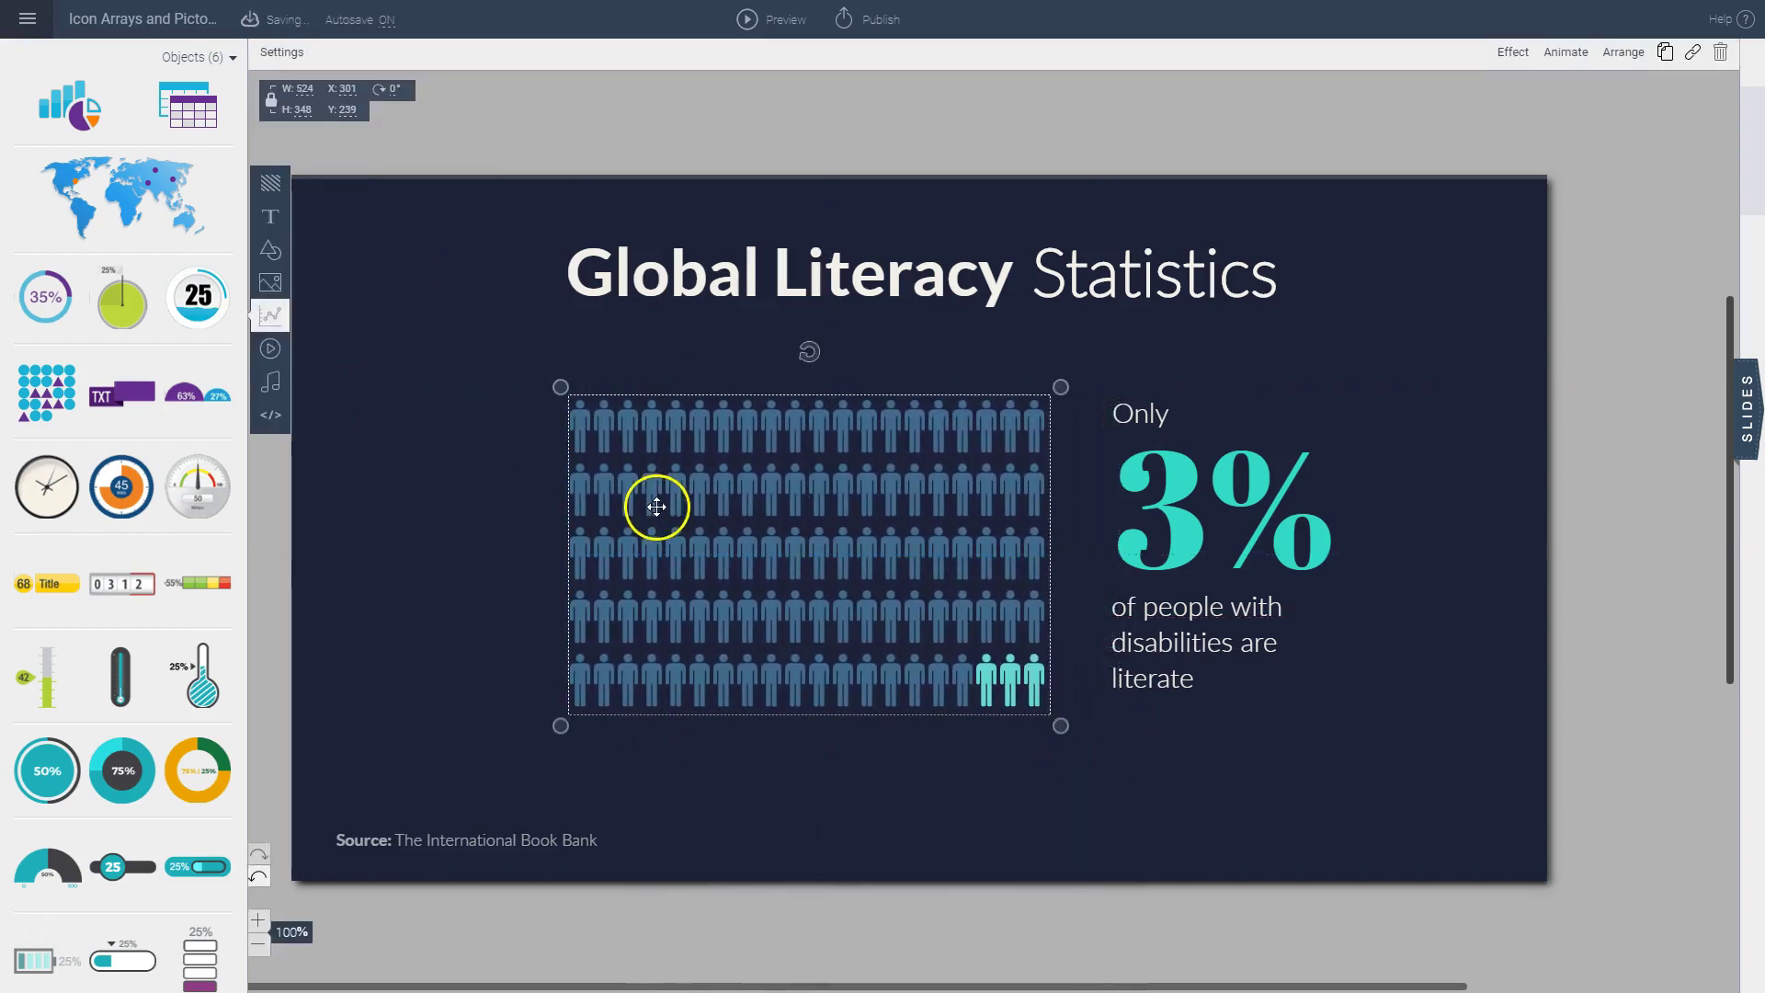
left_click_drag(1063, 387, 1122, 362)
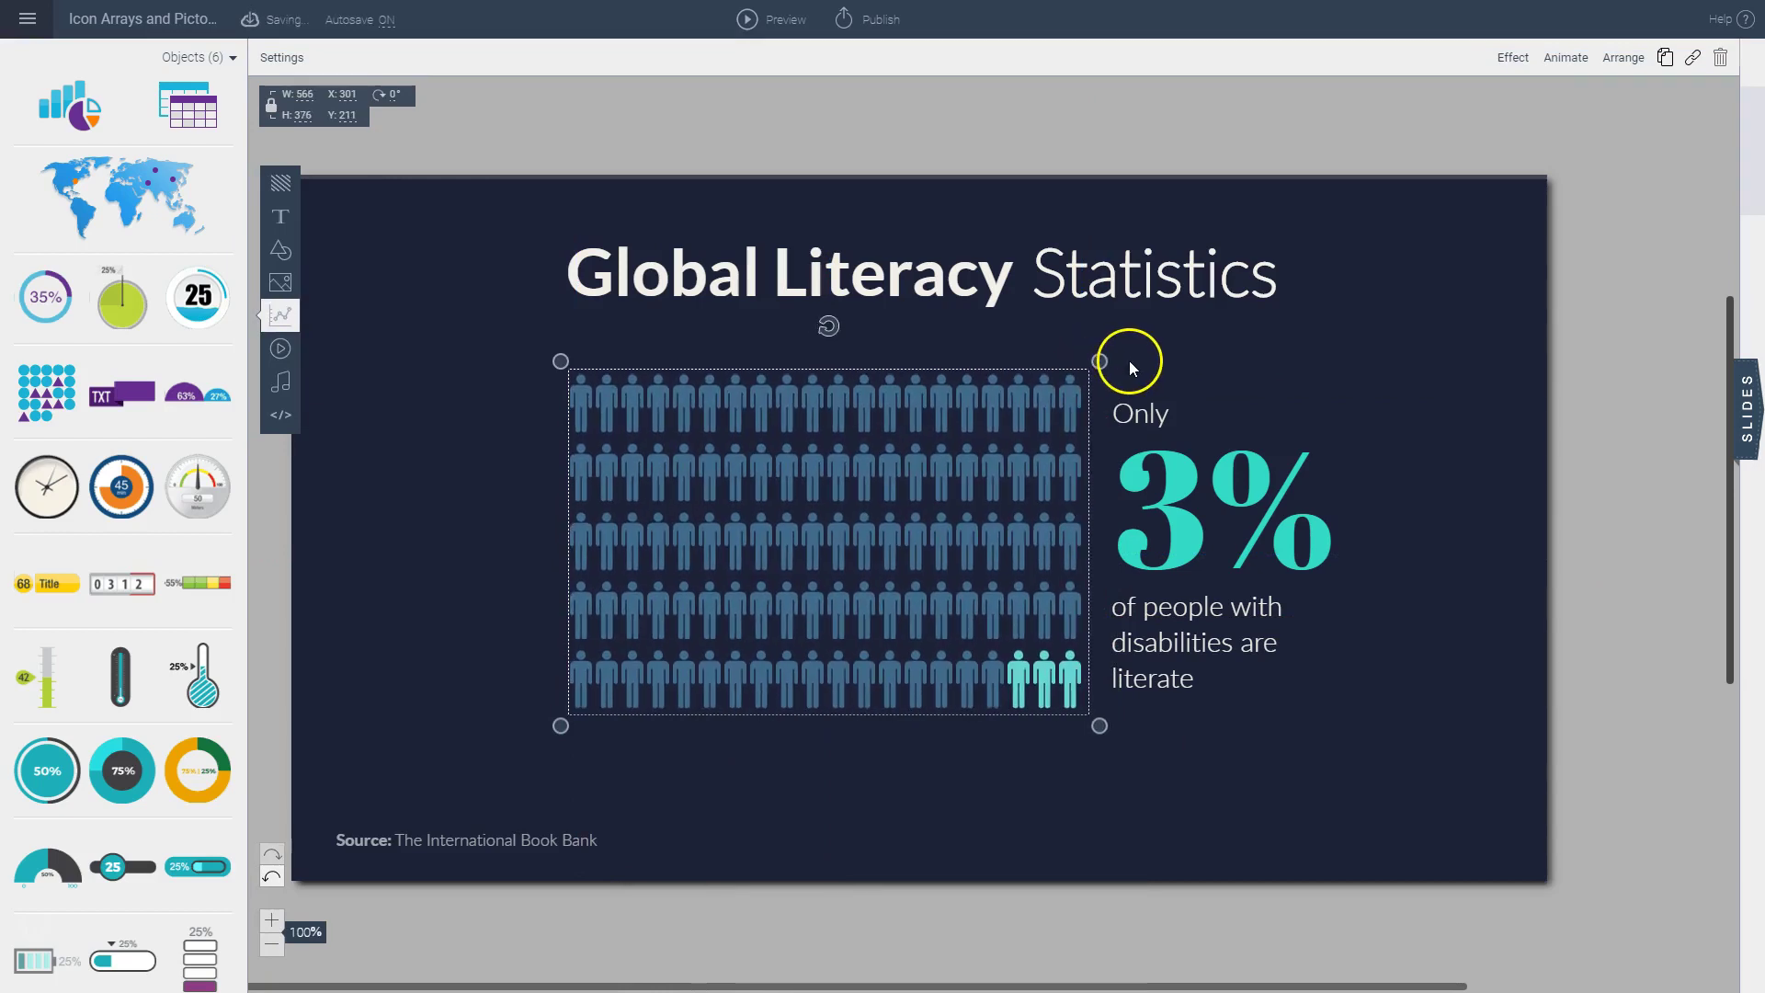
left_click(538, 505)
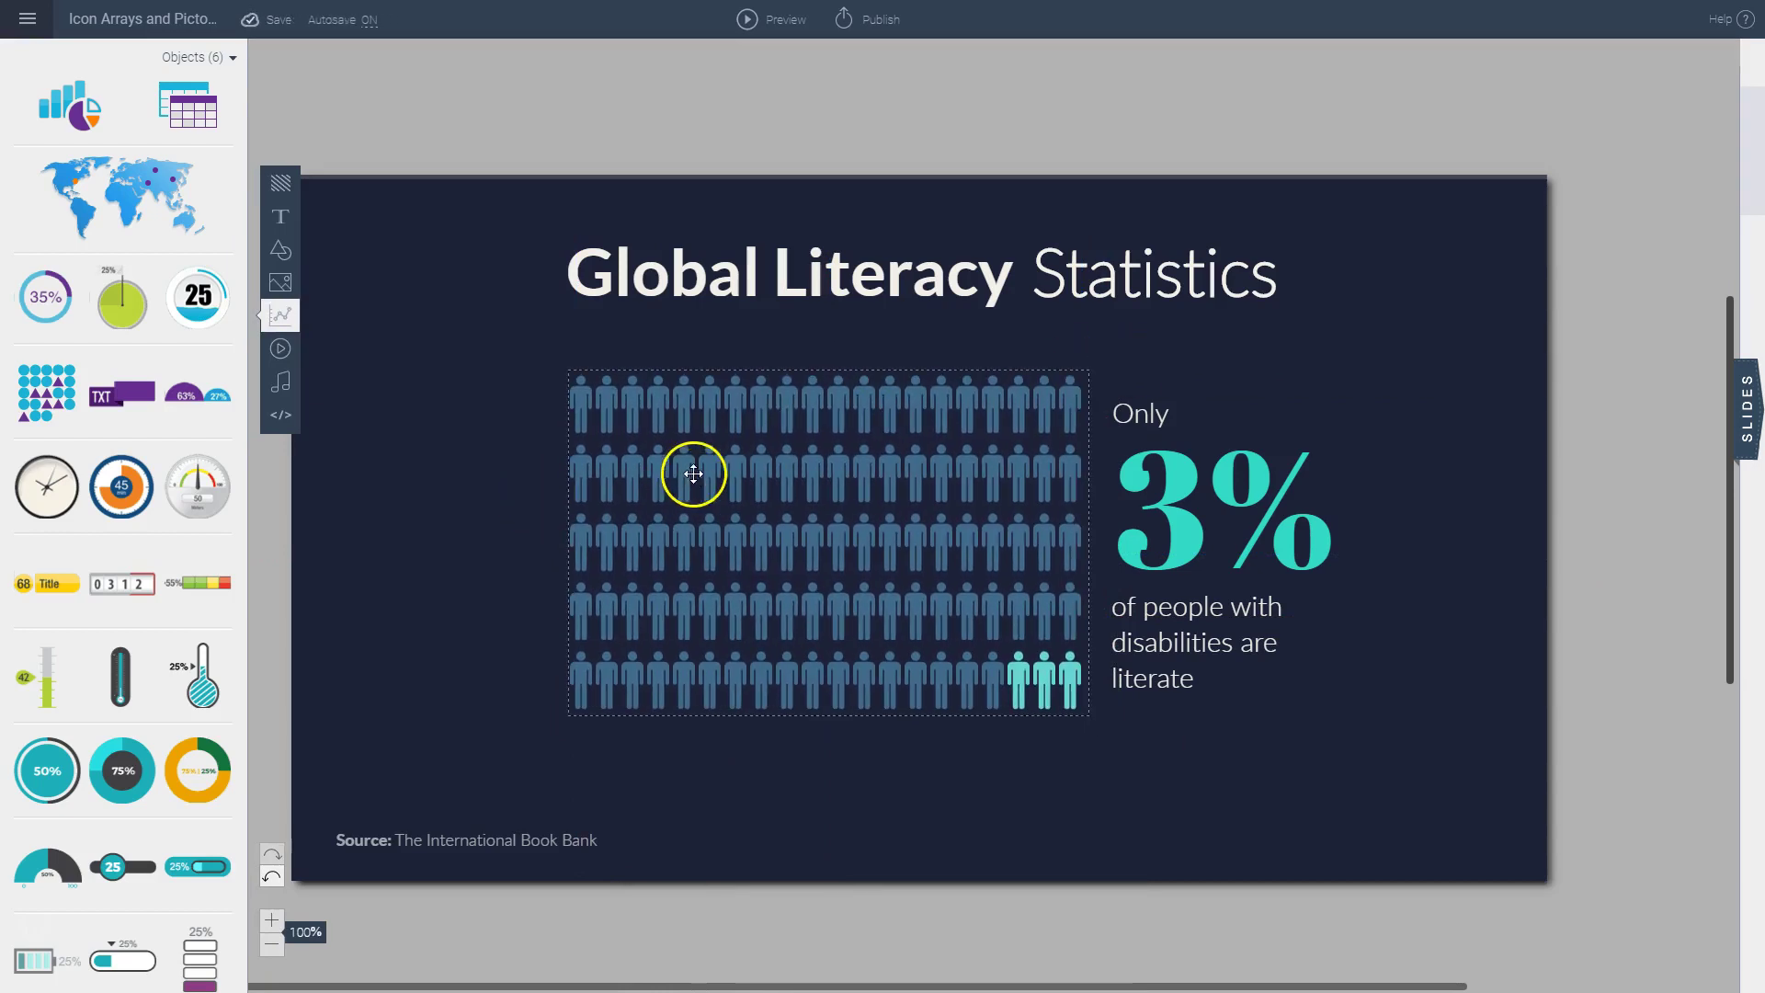
- Move the icon array down to about X 295, Y 242, aligning its upper edge with the 3% text block
left_click_drag(694, 477, 695, 482)
left_click_drag(695, 488, 689, 497)
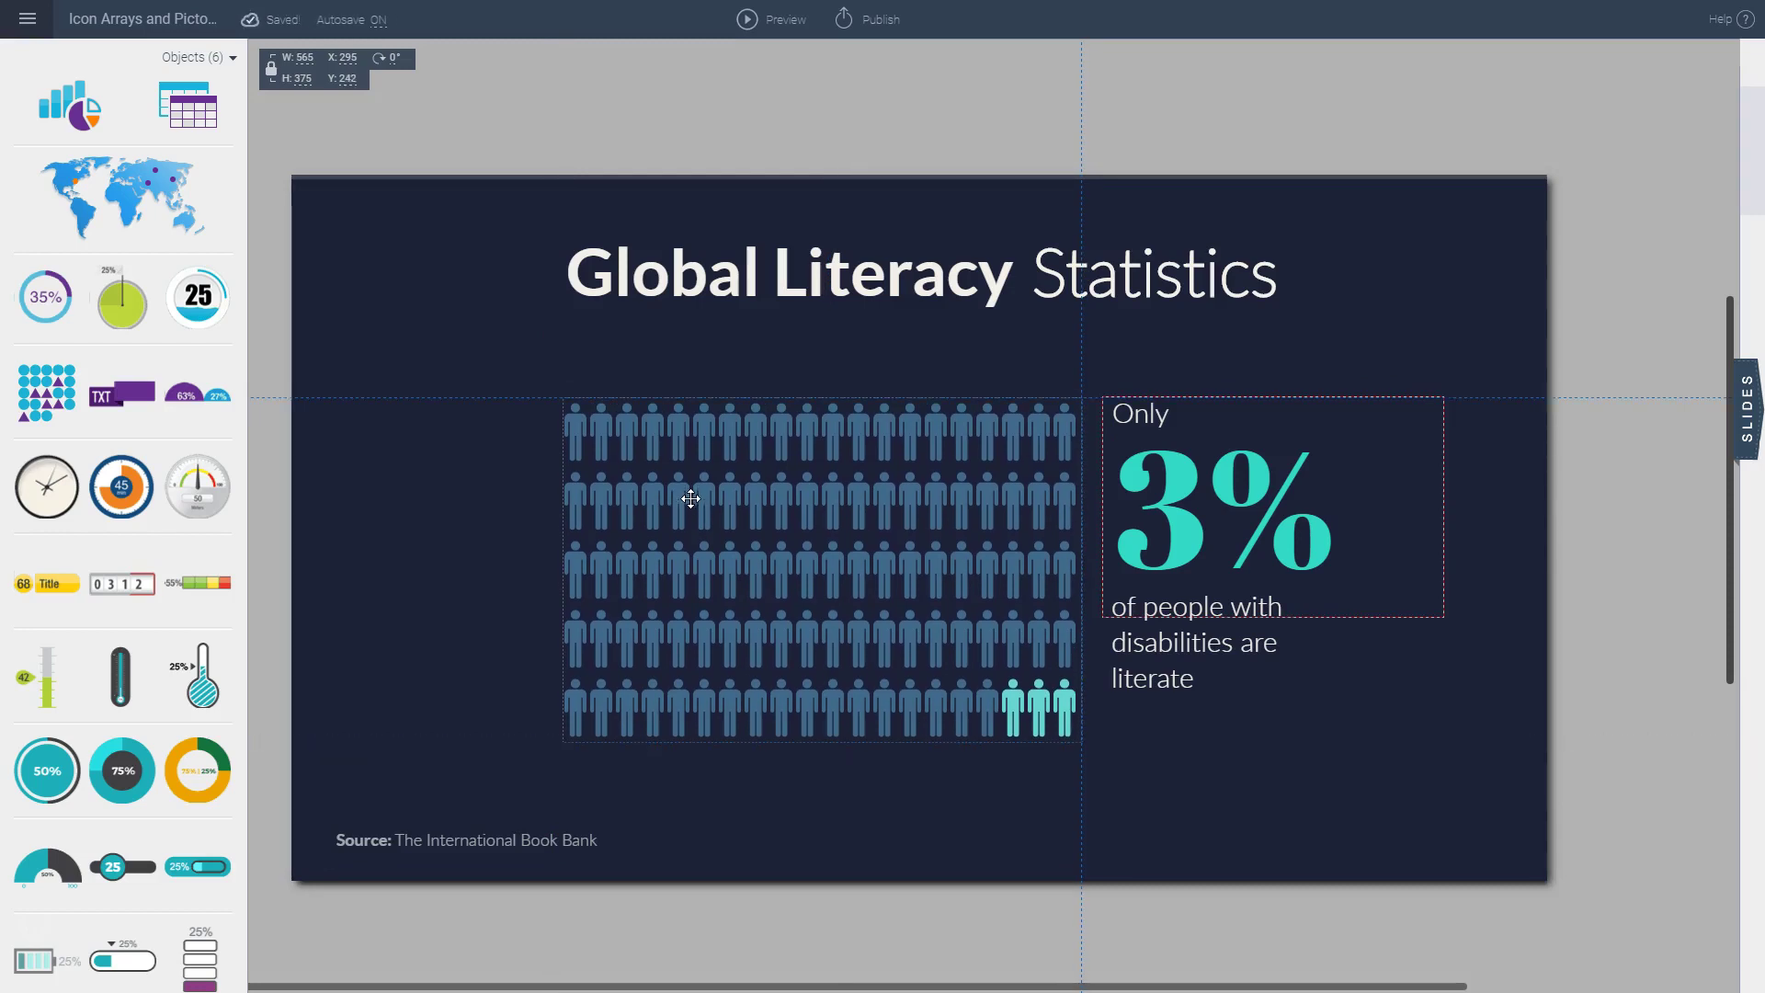
left_click(514, 507)
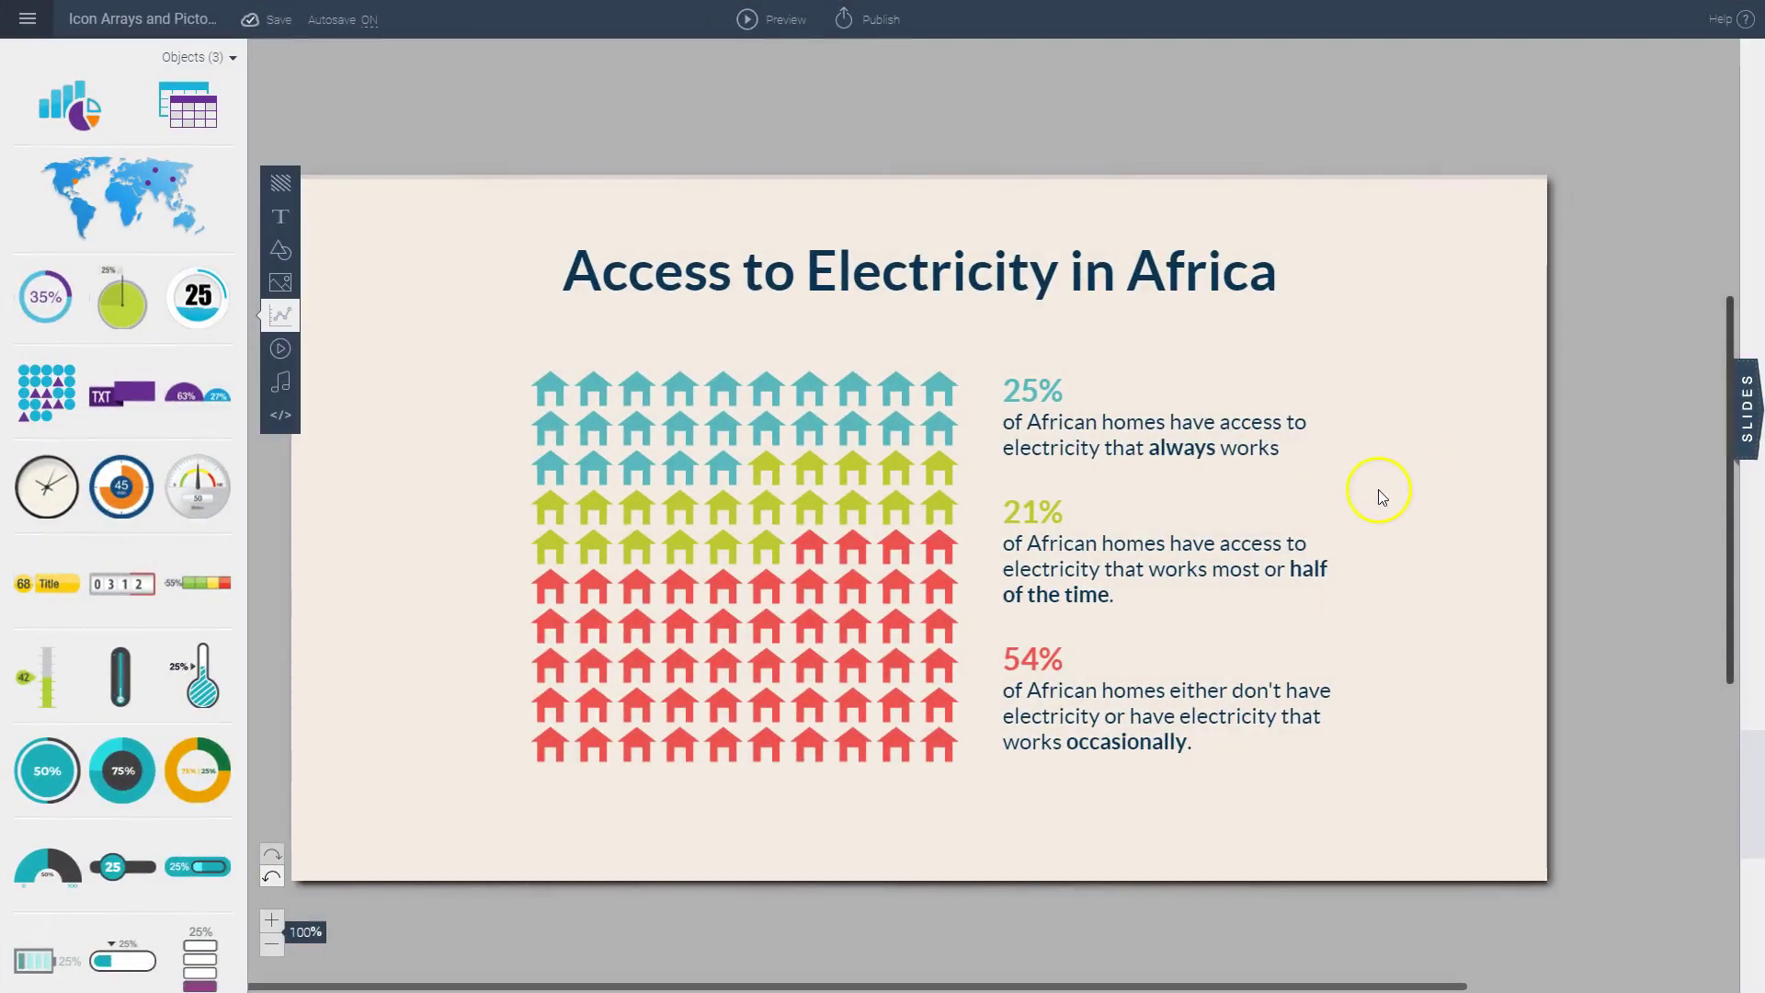
- Replace the house array on the Access to Electricity in Africa slide with a new icon array at about X 337, Y 257
left_click(880, 544)
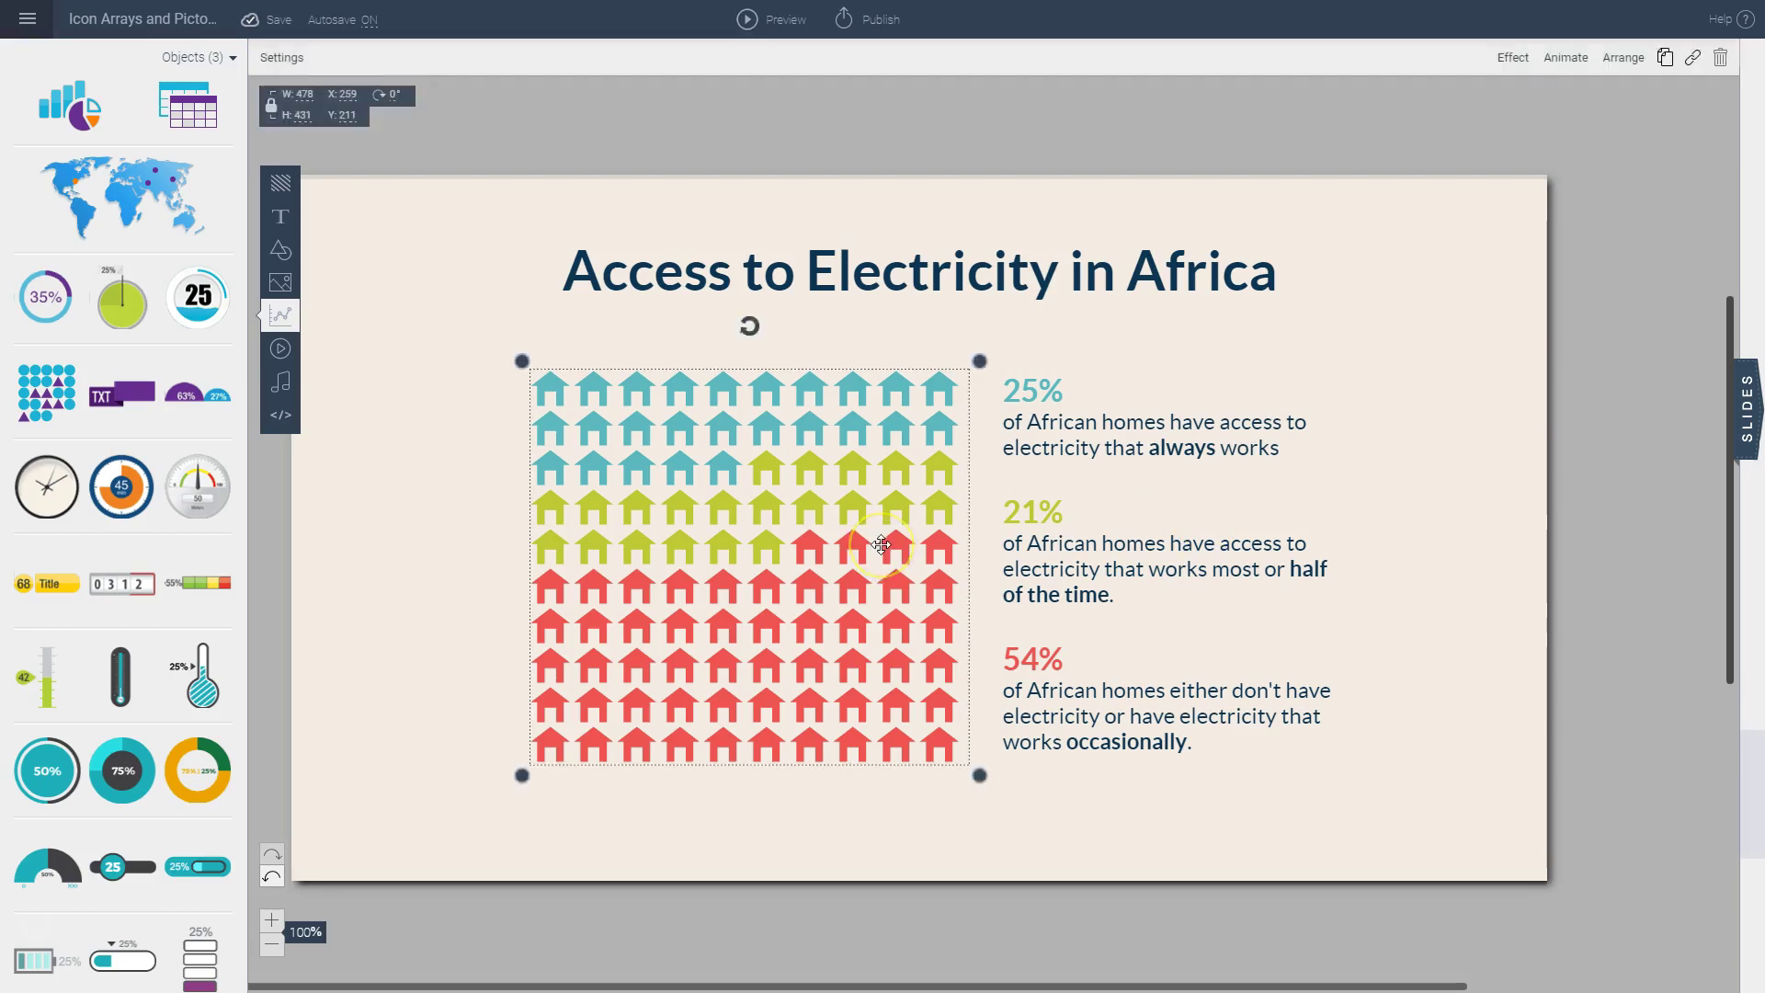
key("Delete")
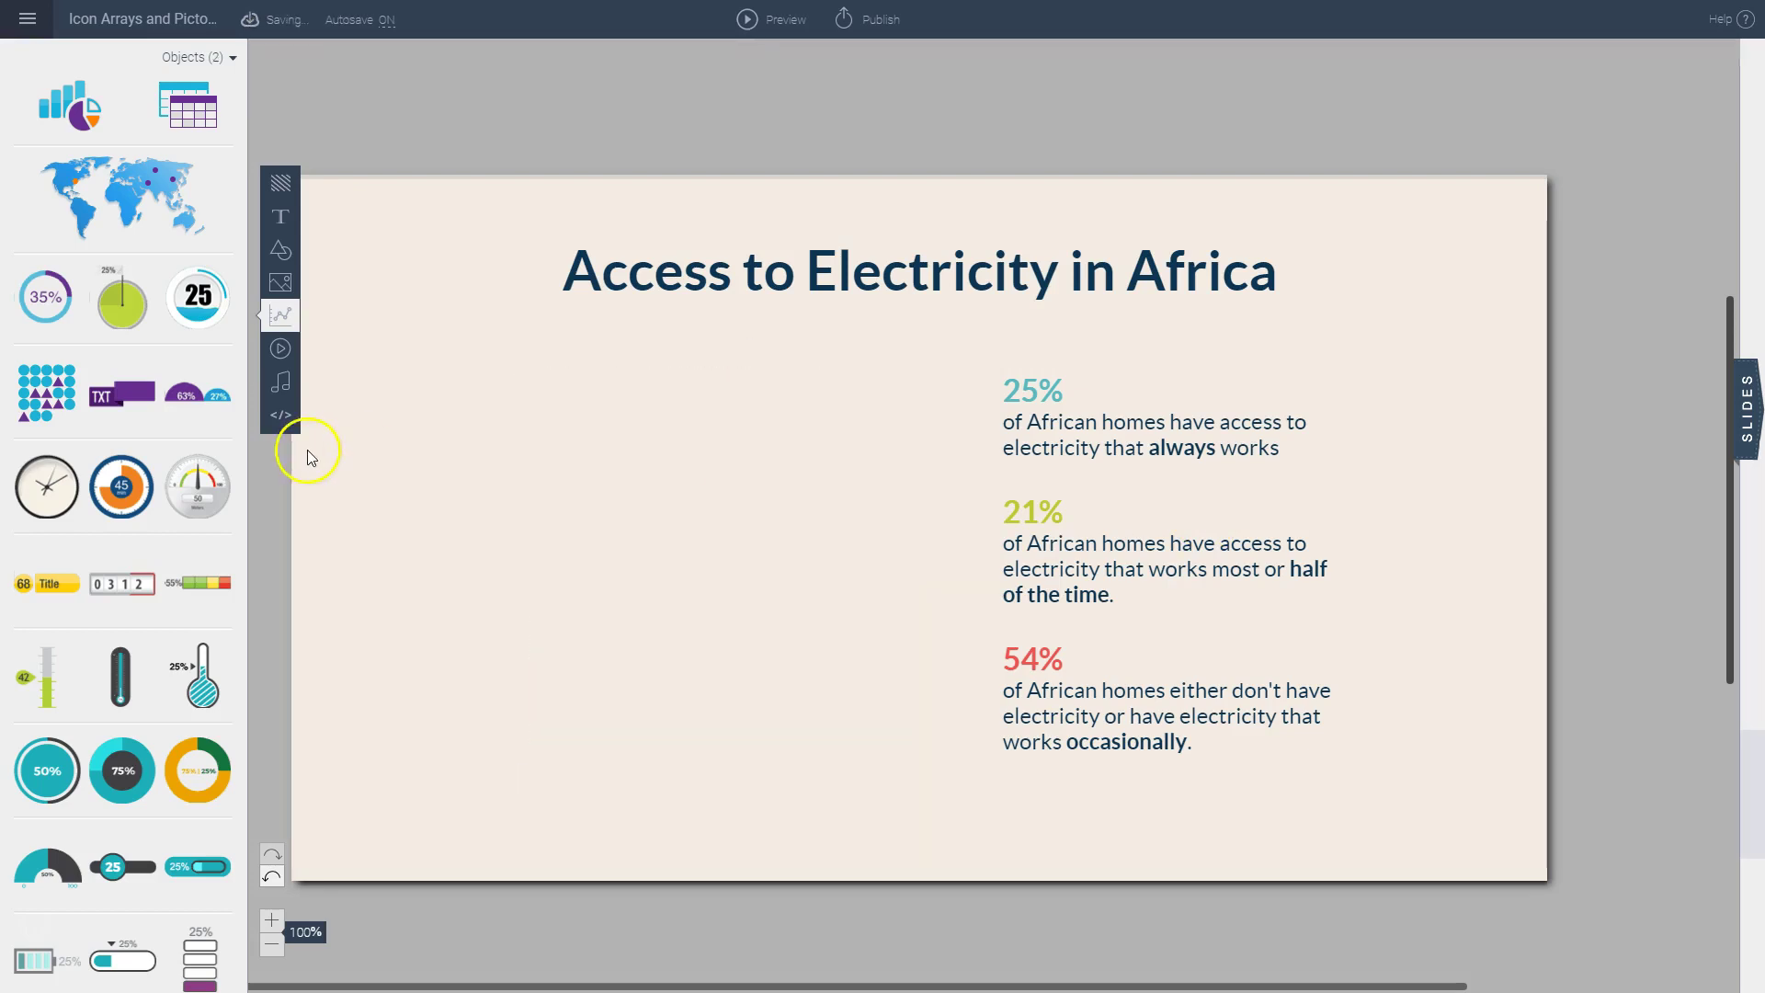
left_click(46, 392)
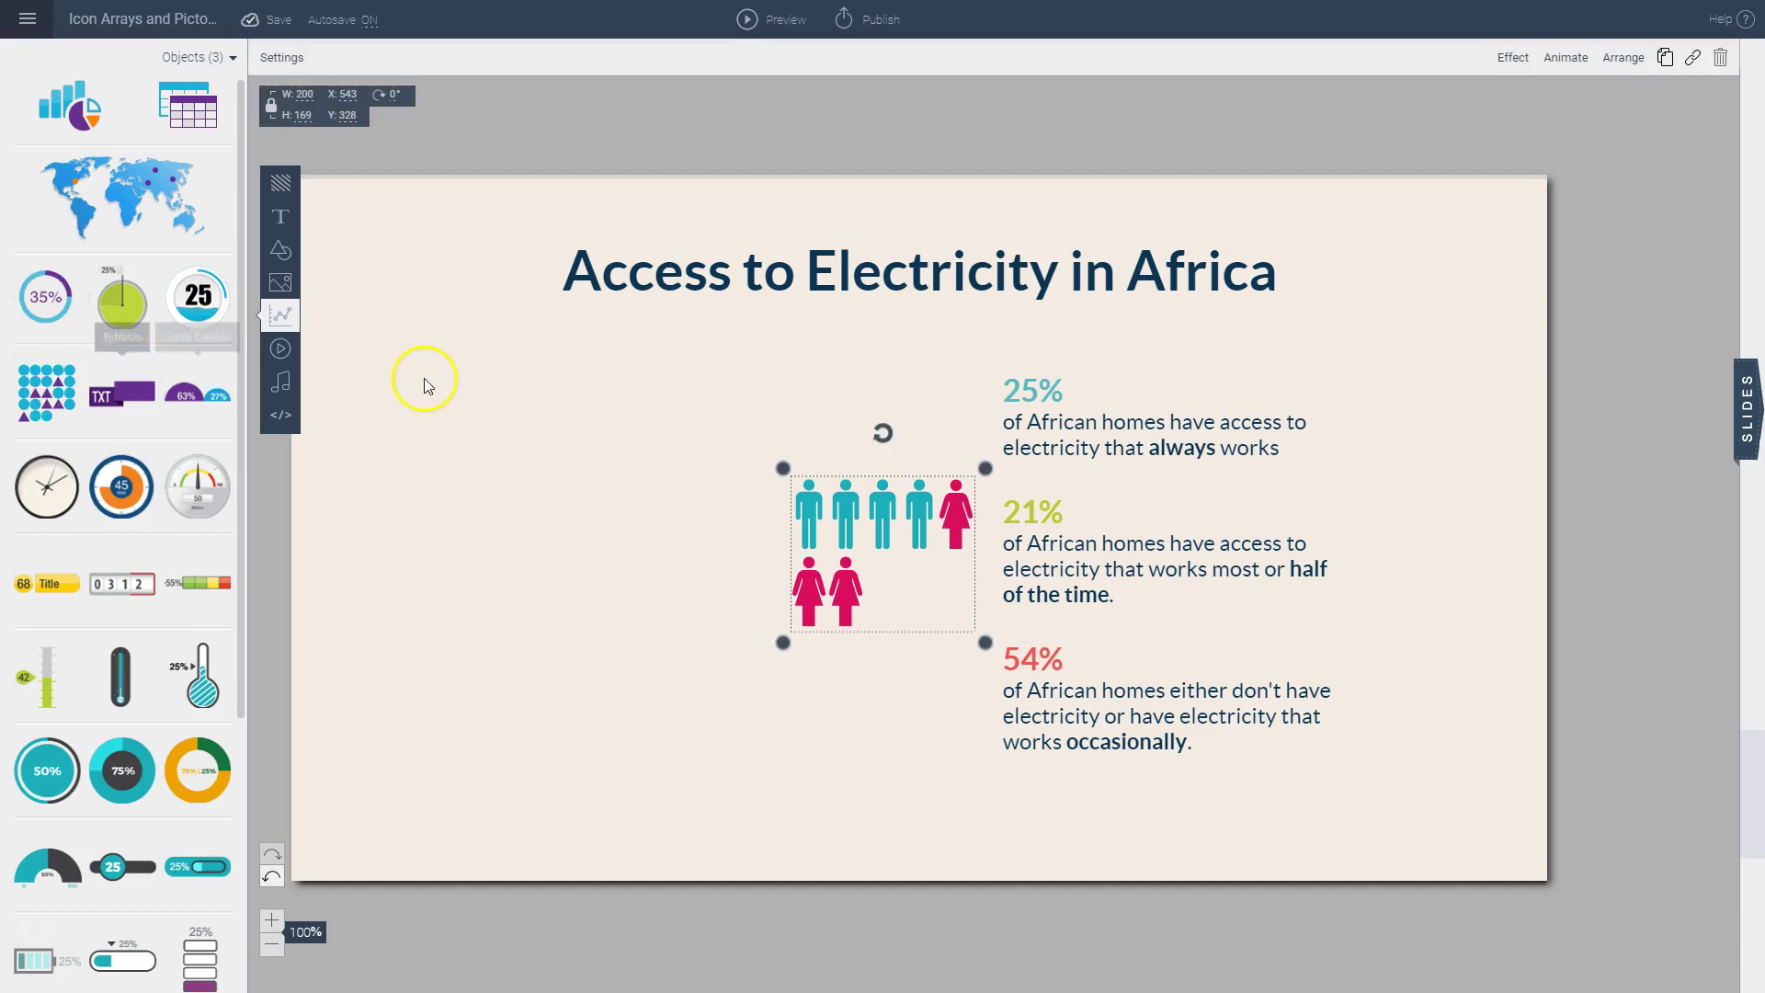
left_click_drag(826, 516, 636, 450)
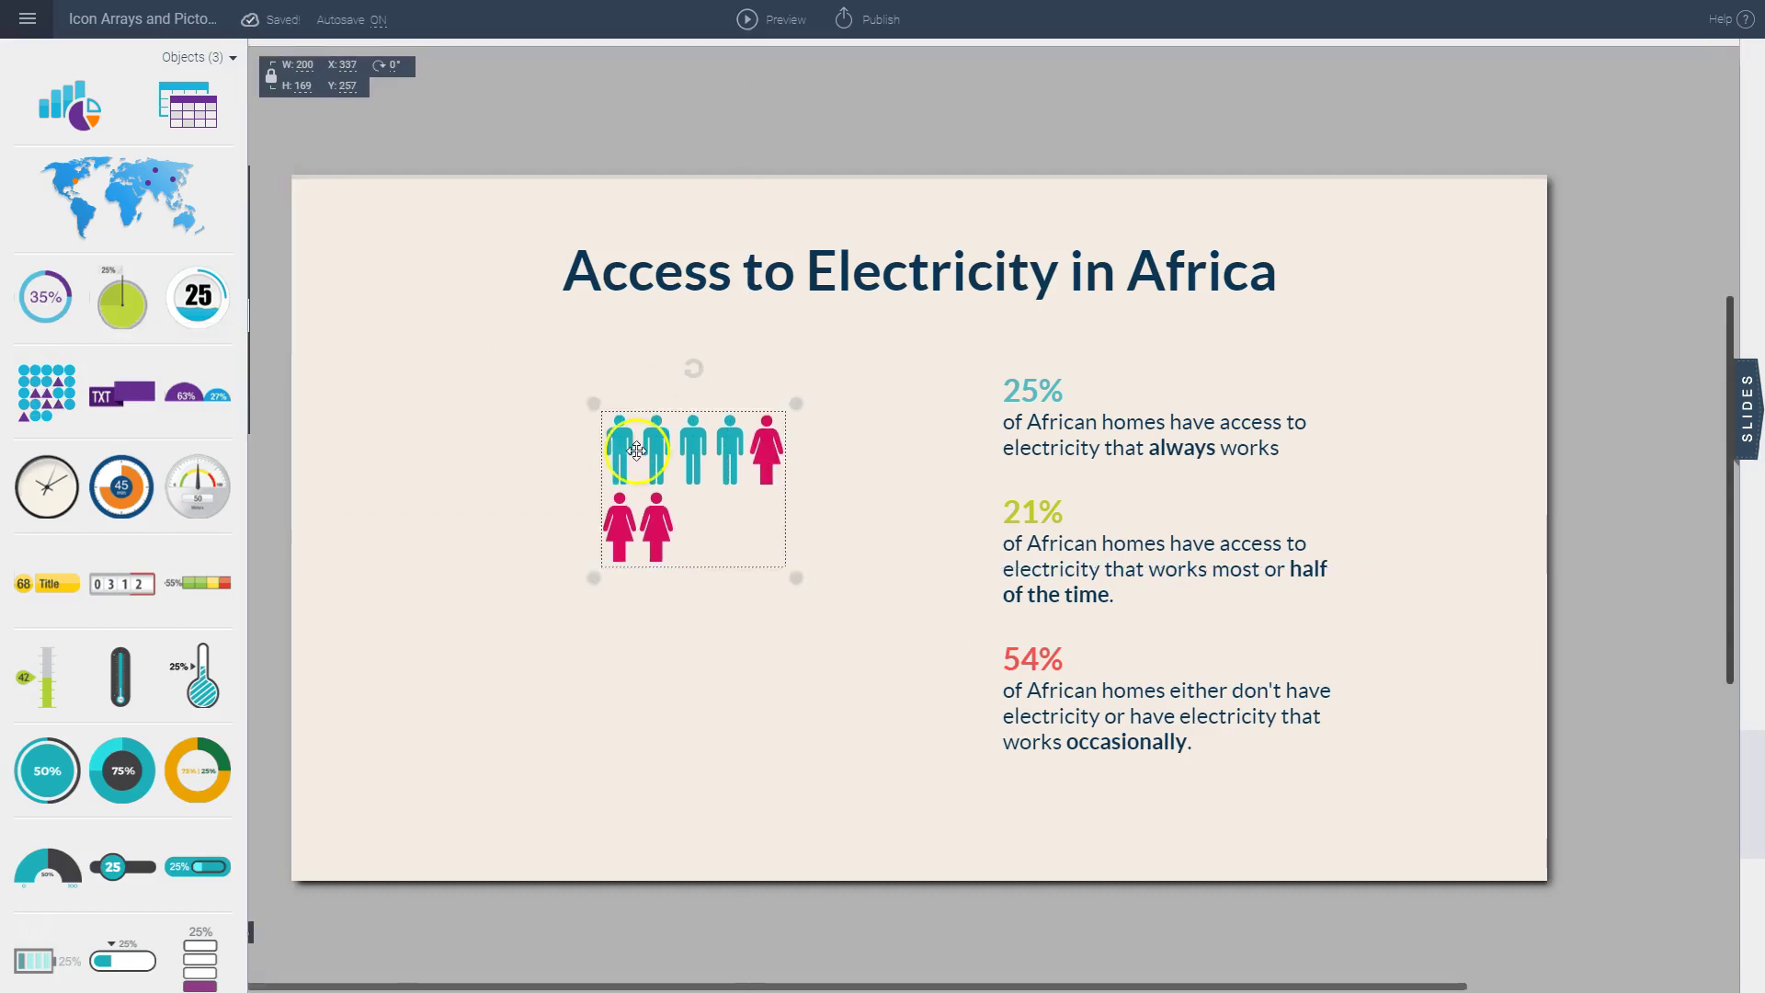
- Add a third icon group to the new icon array
left_click(281, 59)
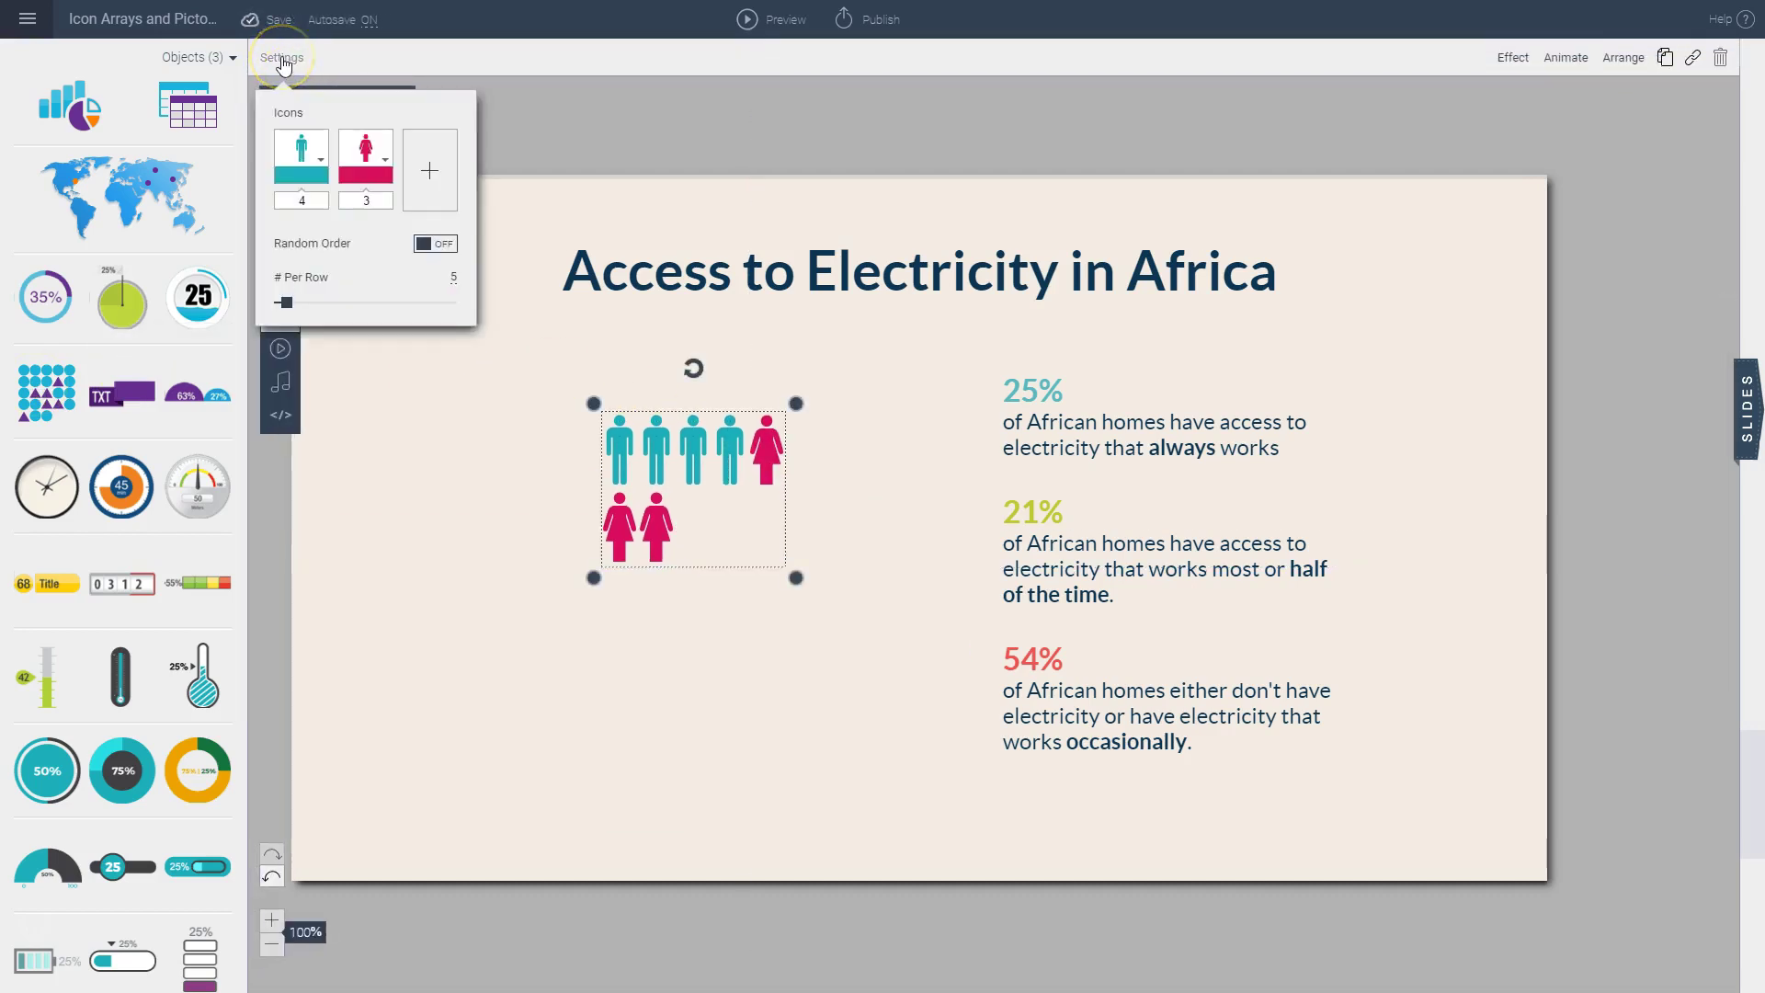
left_click(310, 110)
left_click(428, 165)
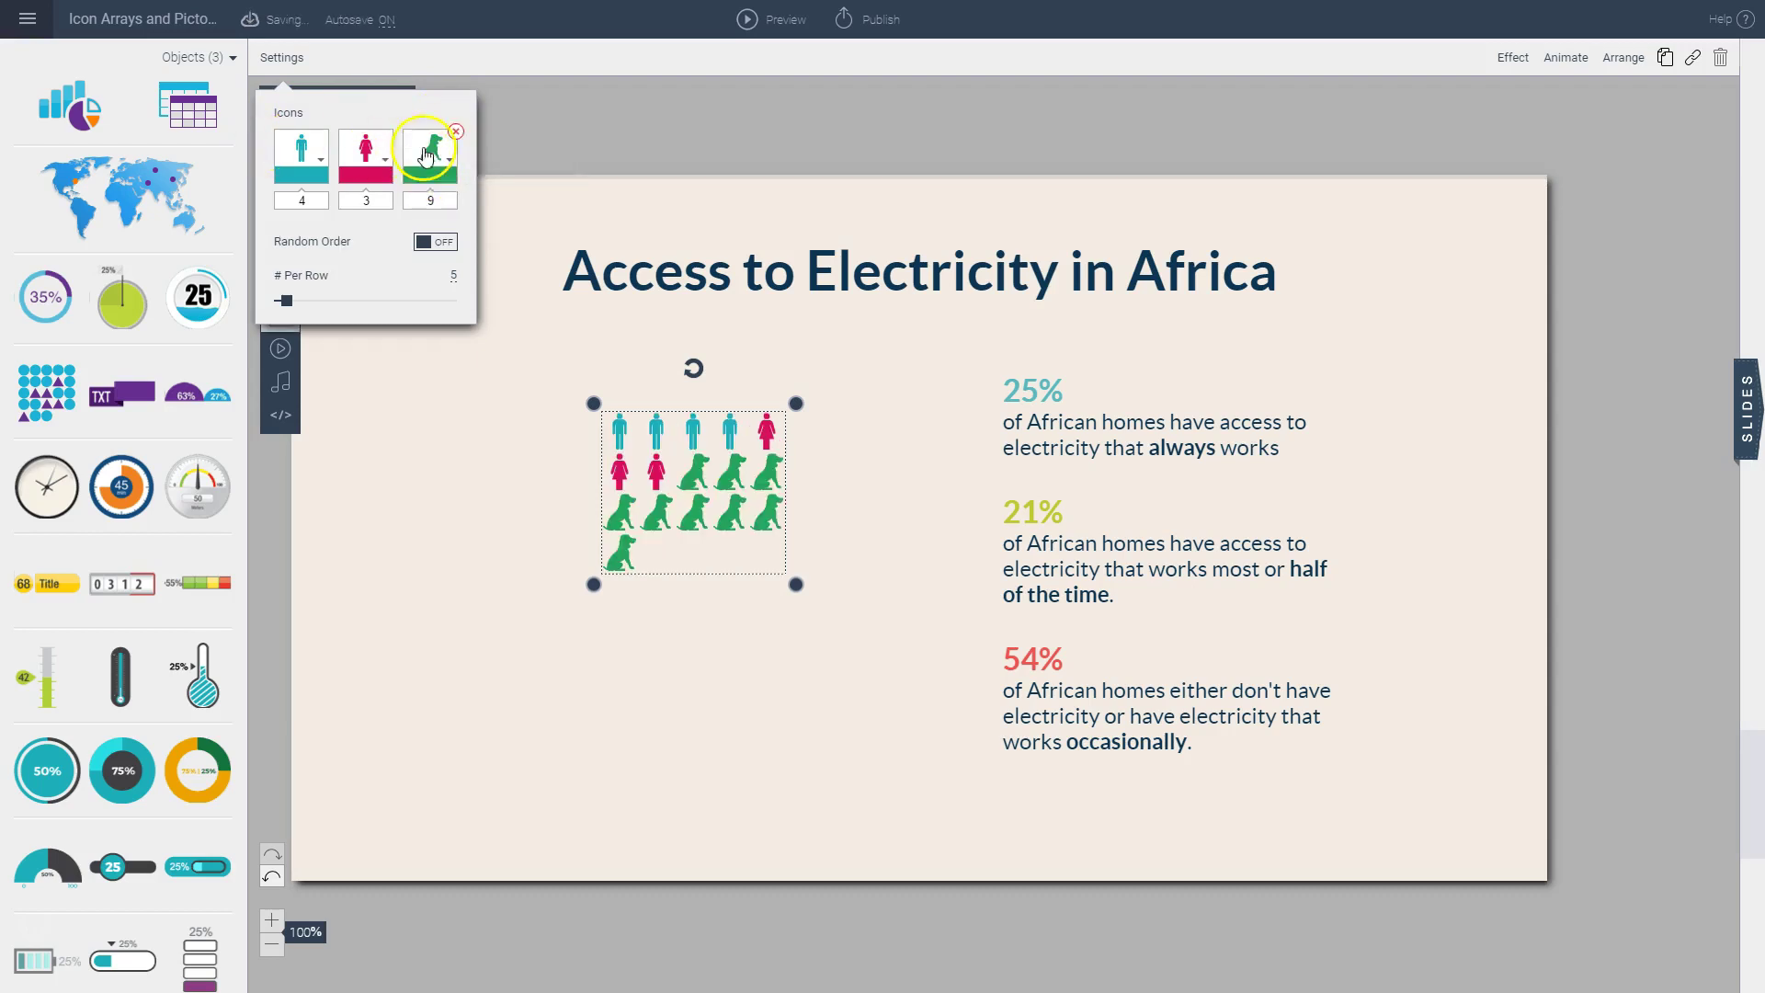
- Search the icons for house, set the first group's icon to the solid house, and open the second group's icon choices
left_click(318, 166)
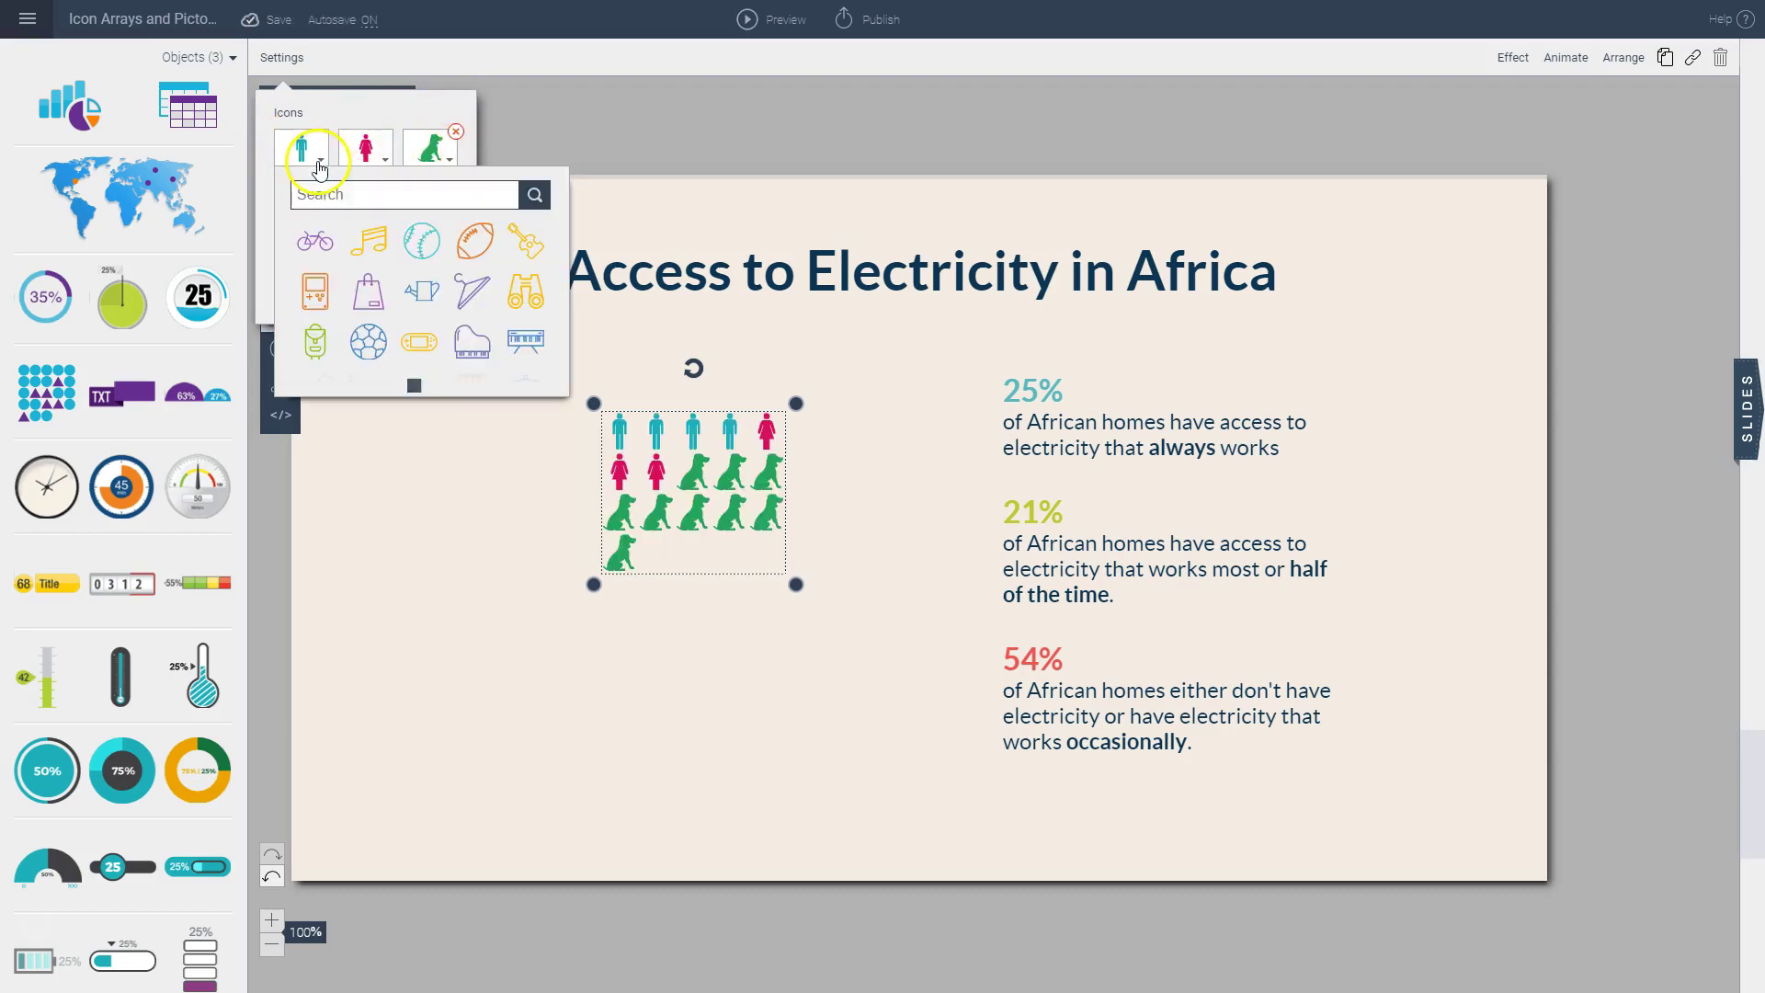
type("house")
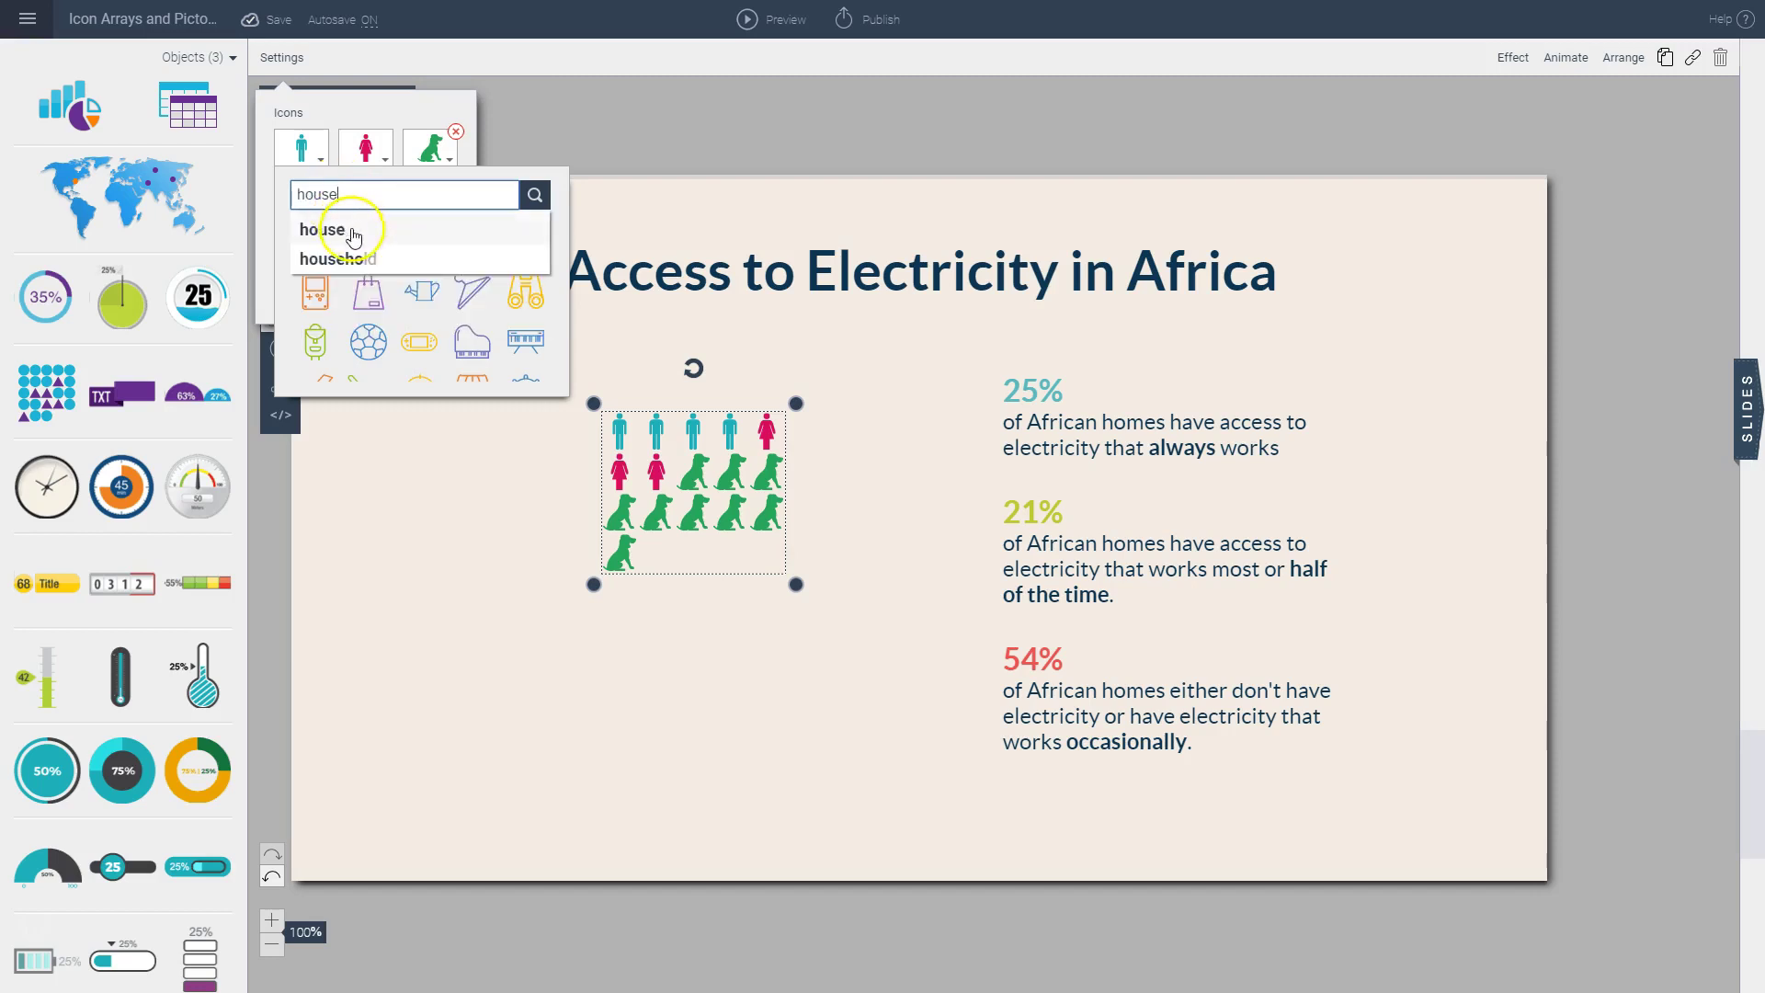
left_click(355, 229)
scroll(559, 255, "down", 1)
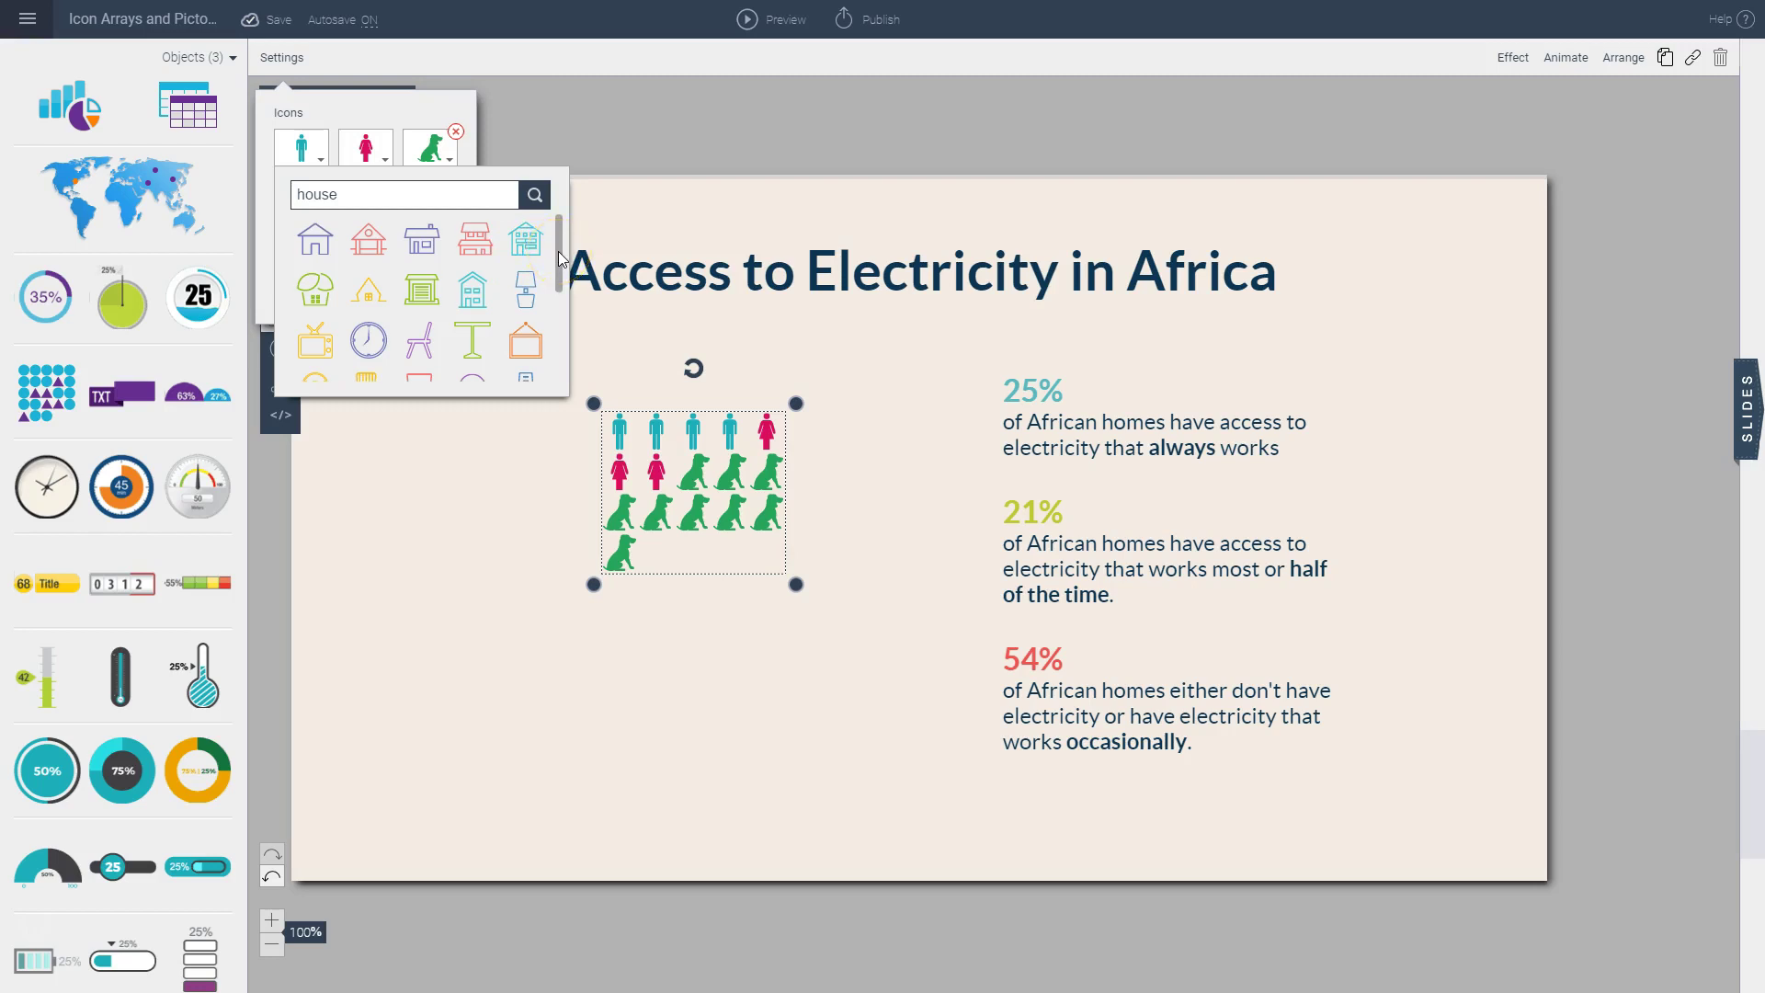
left_click_drag(559, 261, 566, 354)
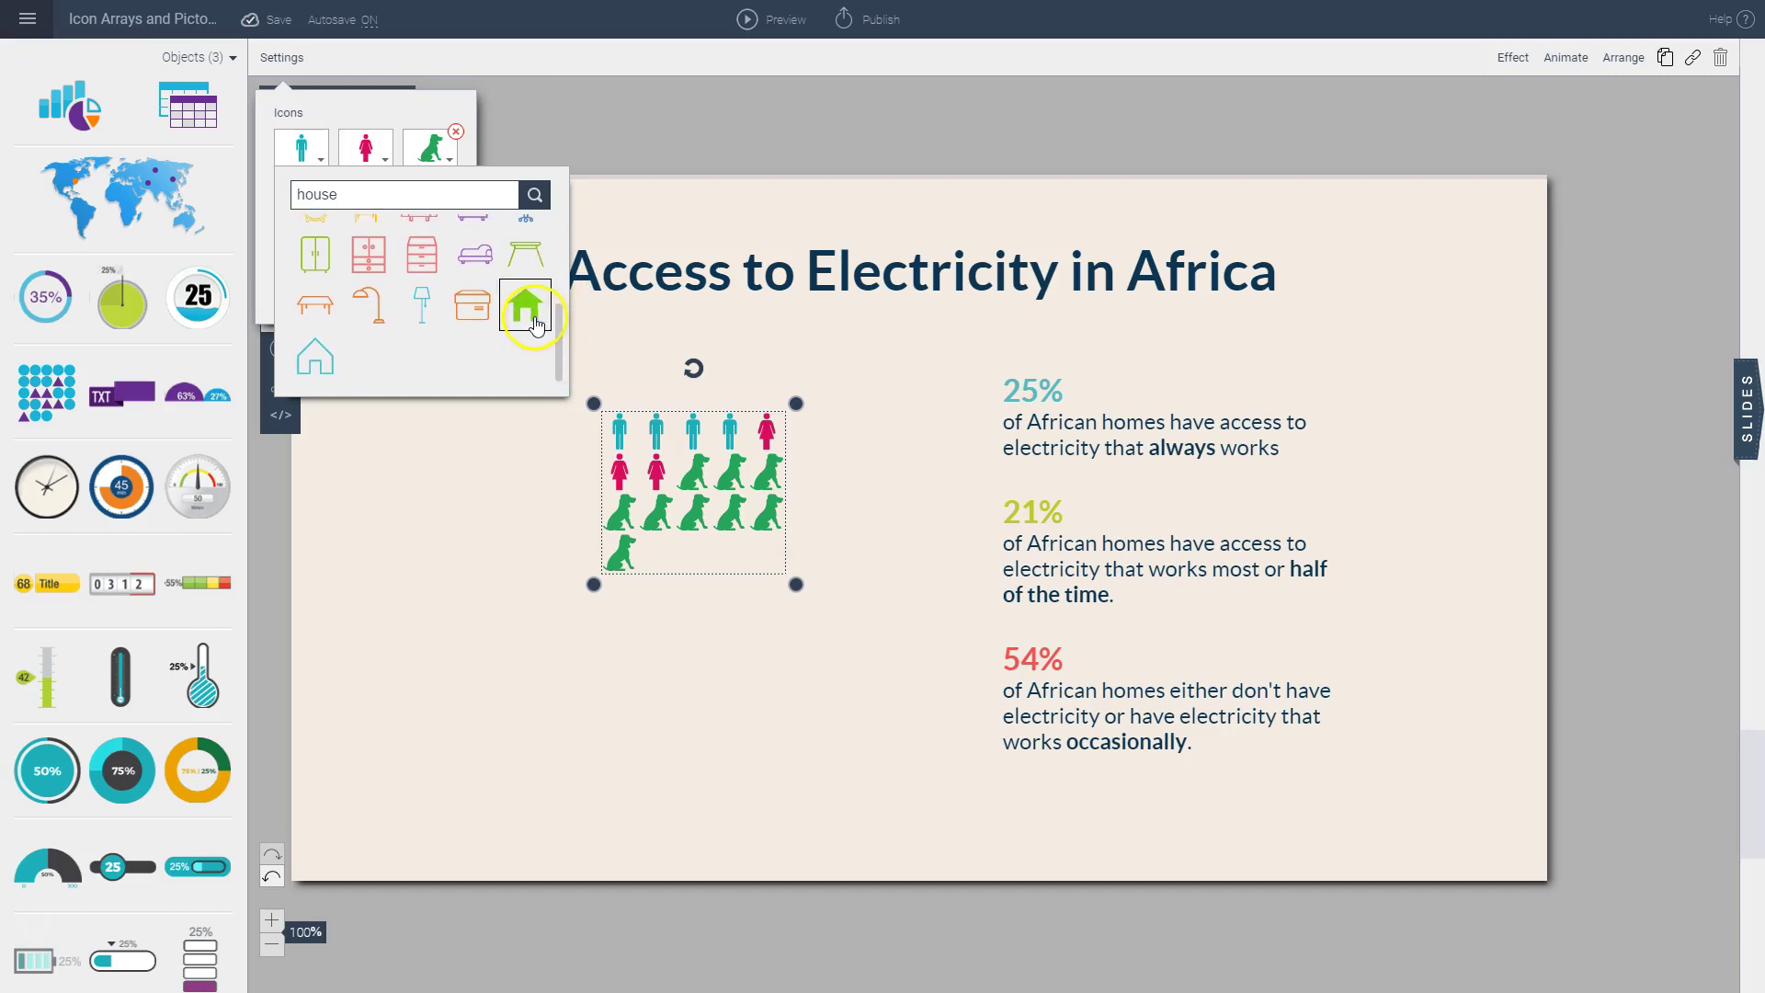
left_click(534, 320)
left_click(364, 147)
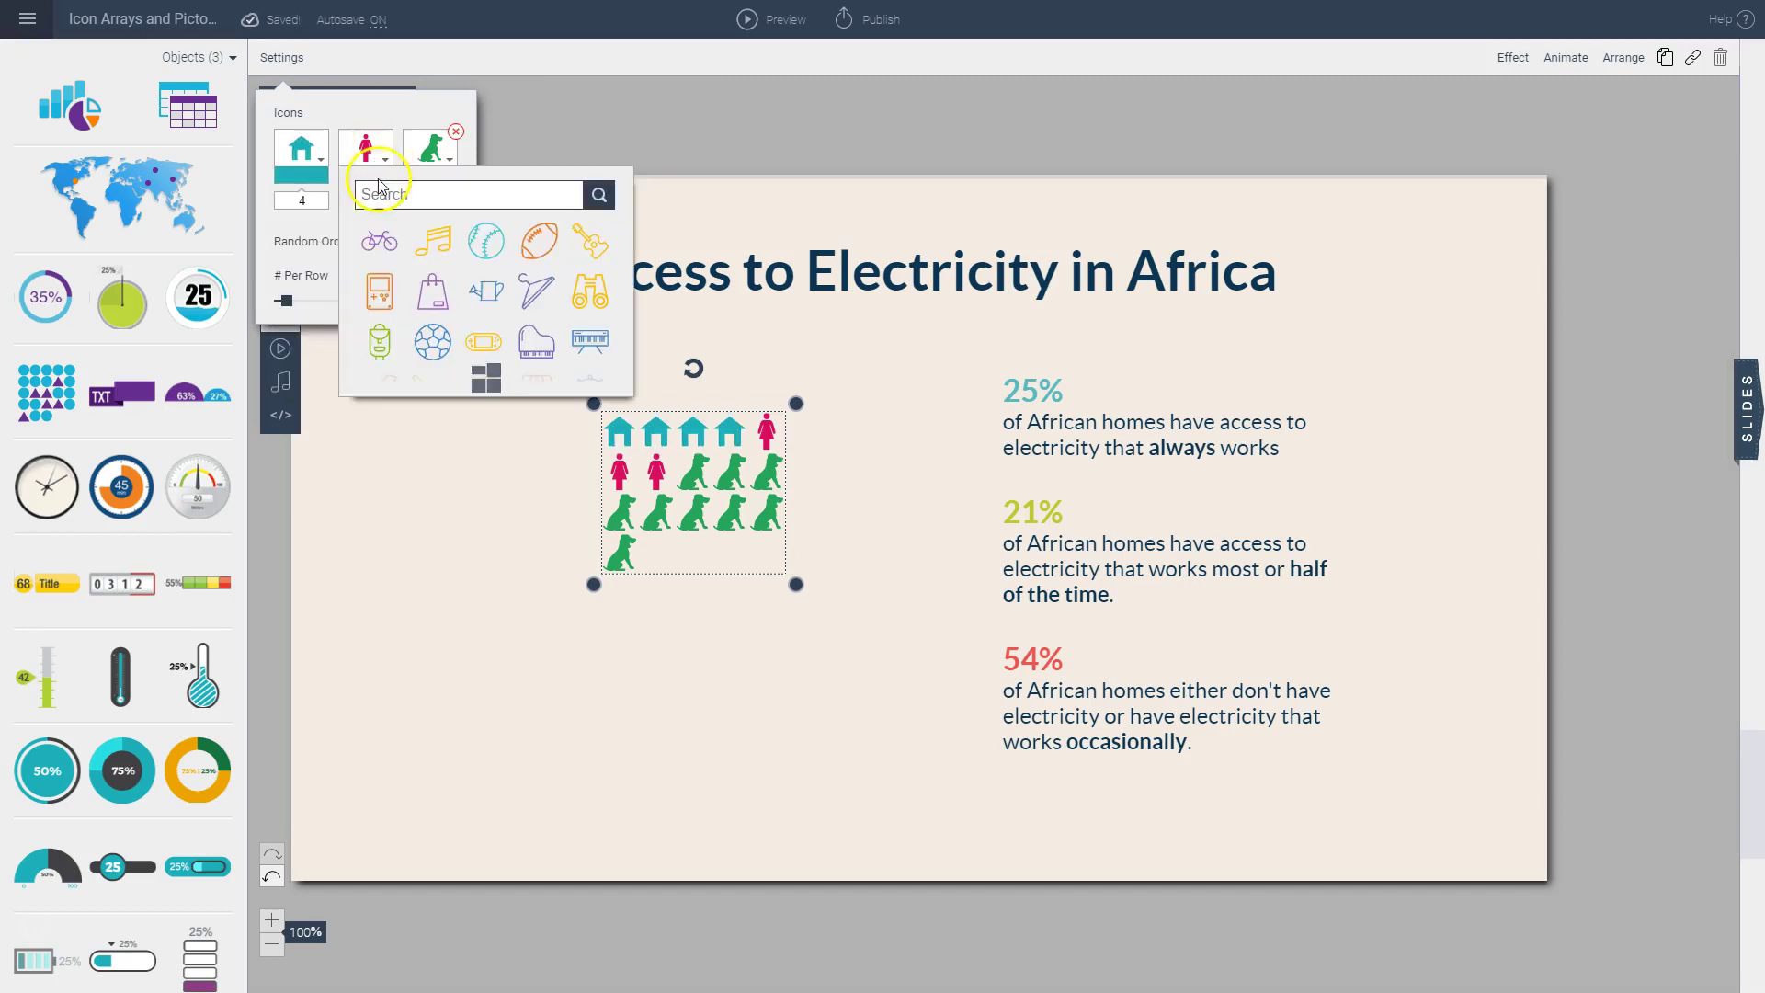
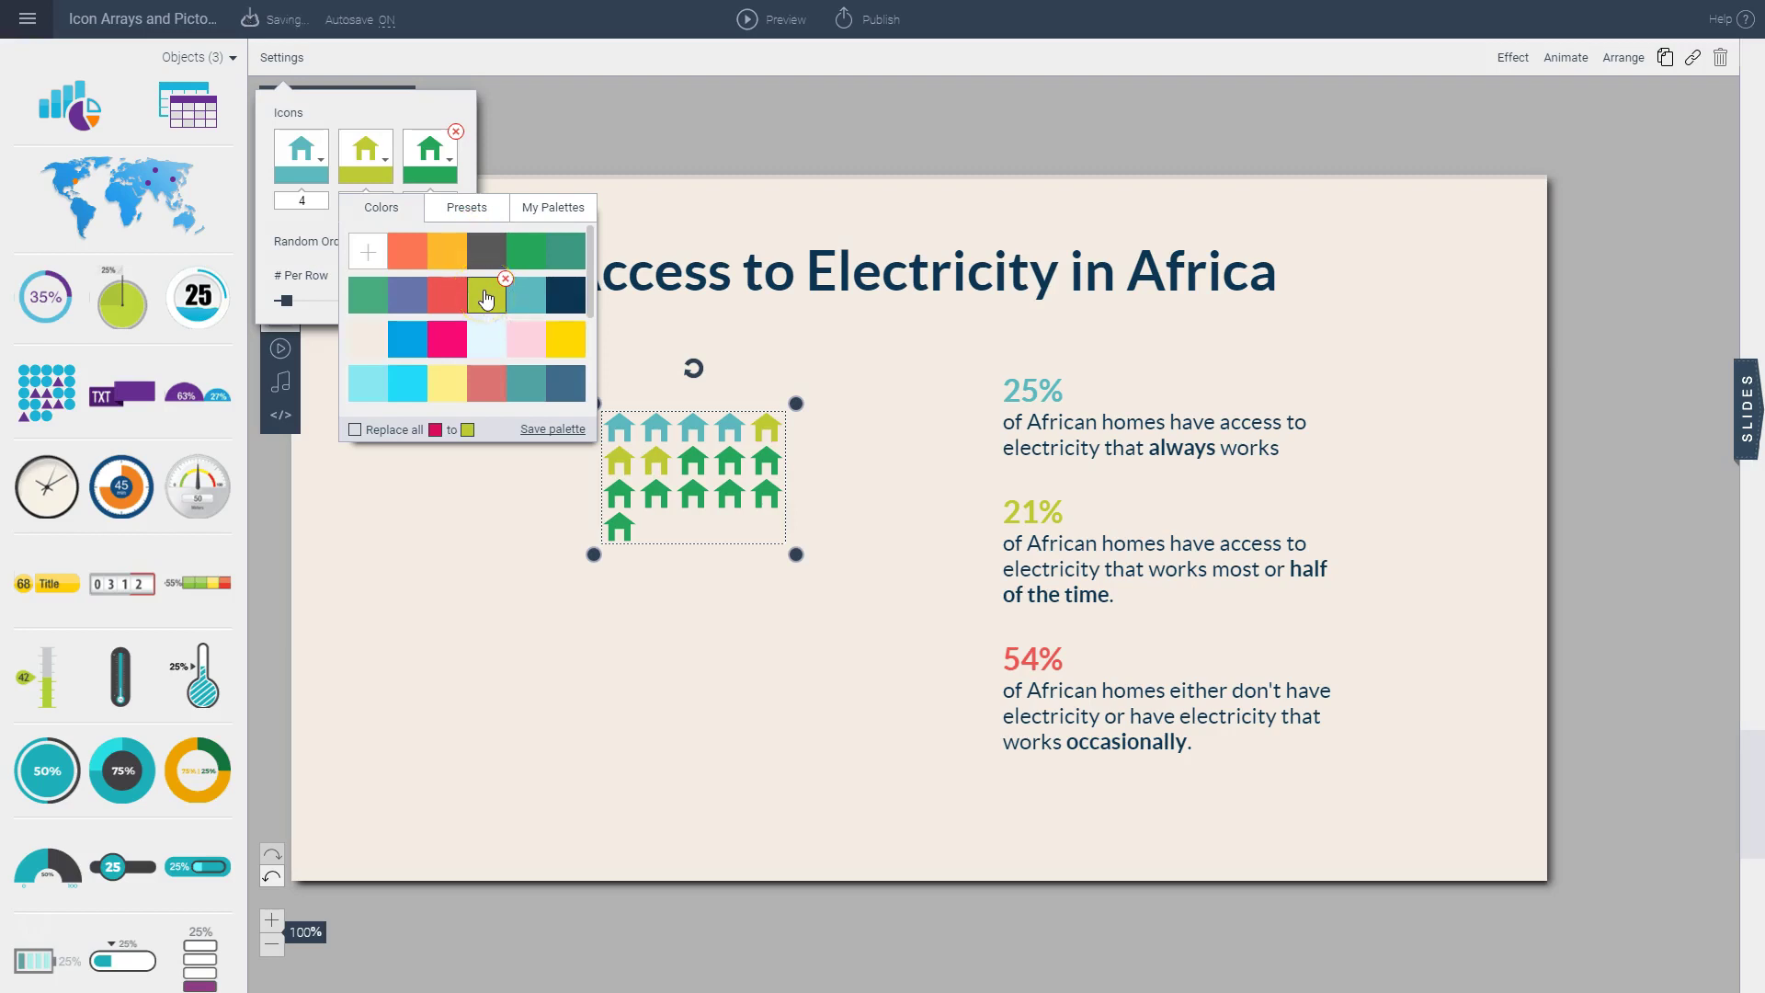
- Recolor the third house group with the palette red that matches the 54% text
left_click(426, 178)
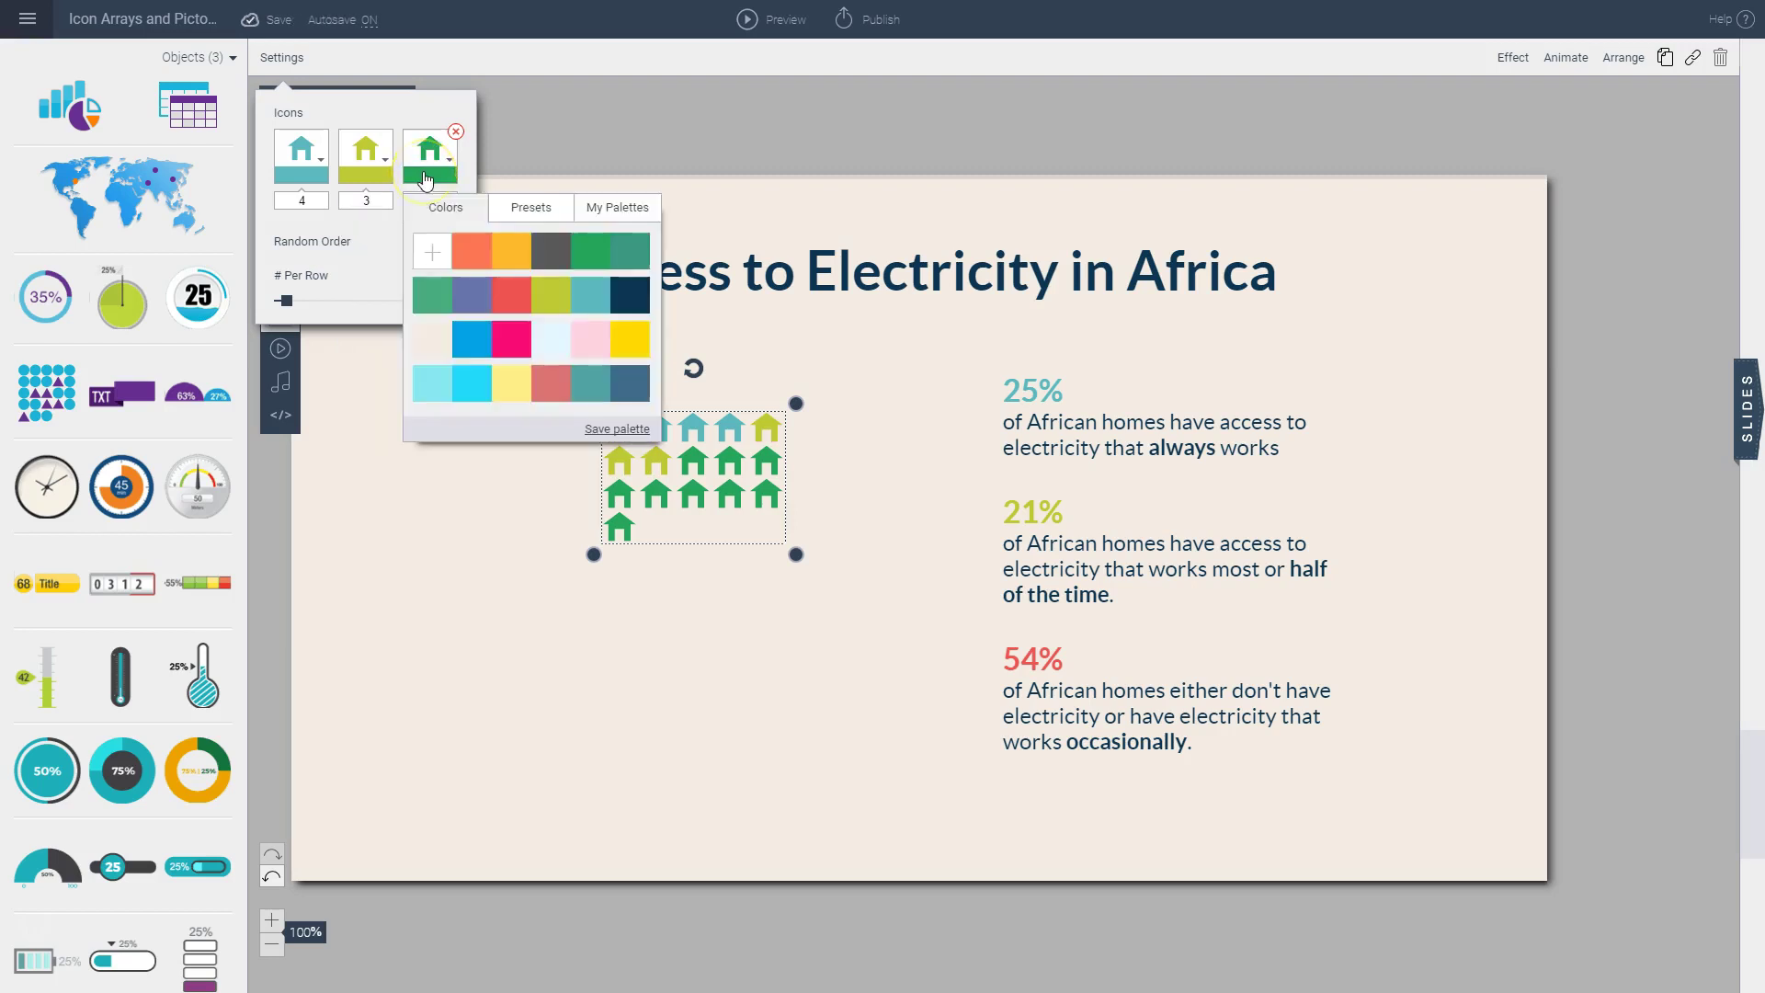
left_click(513, 294)
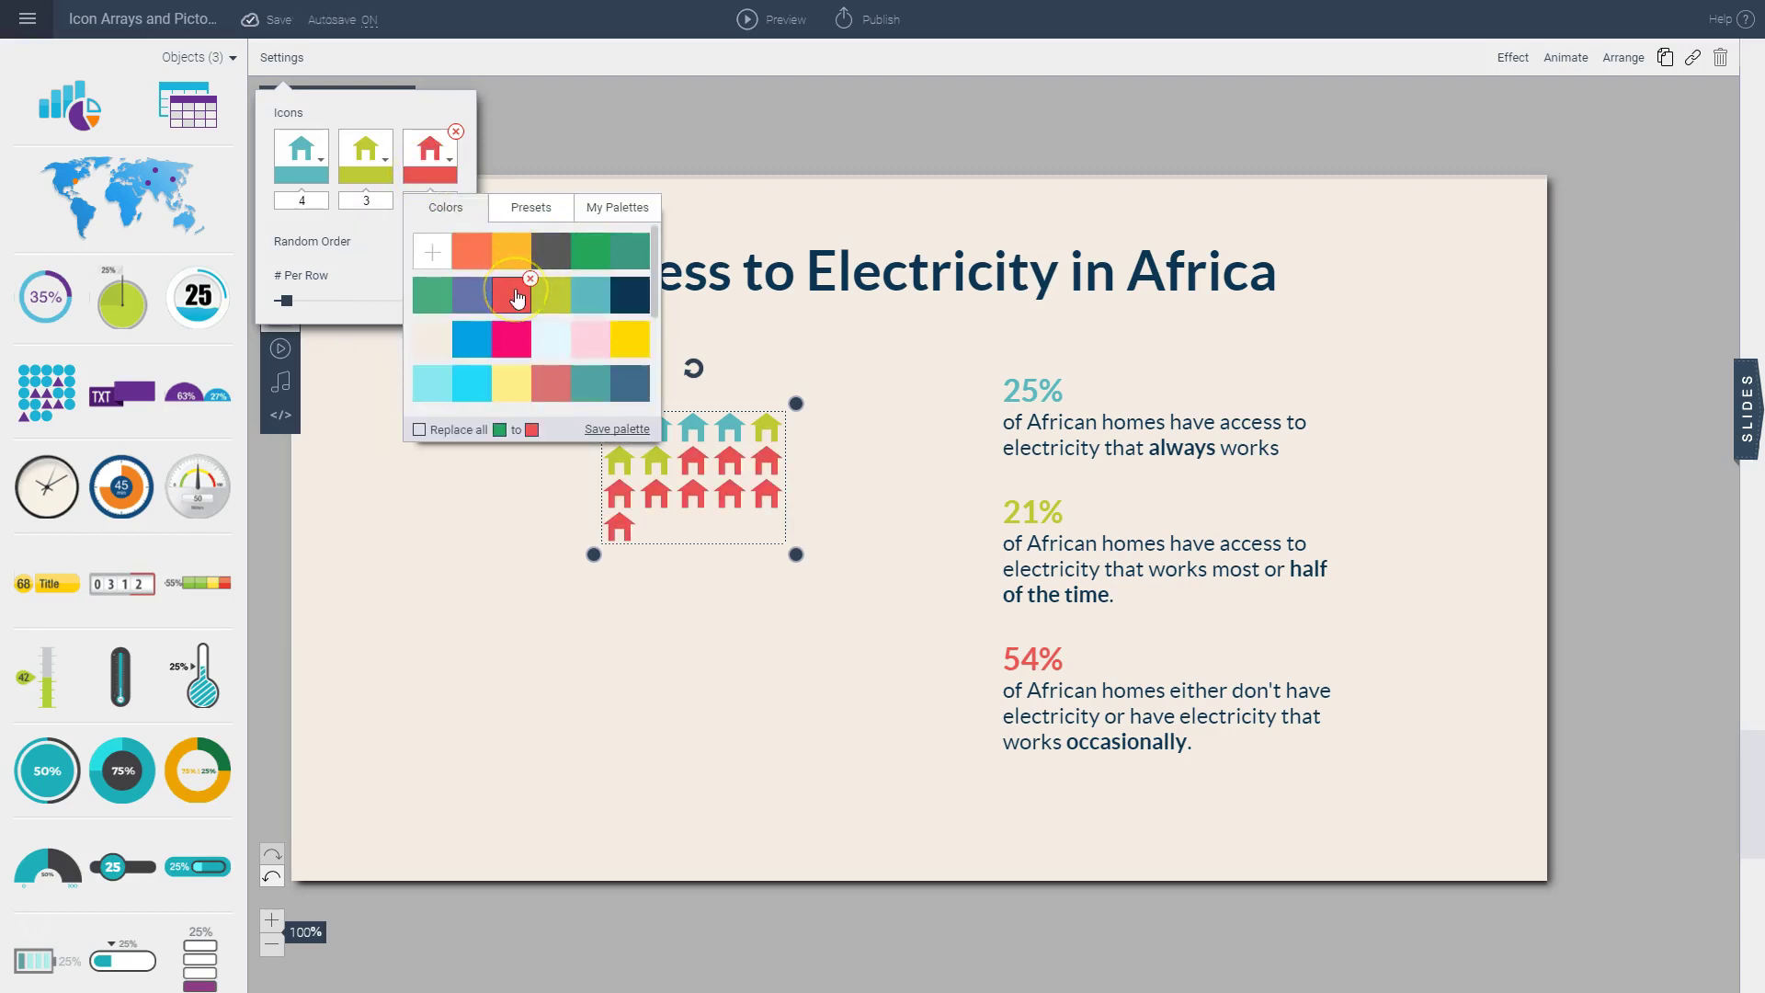
left_click(383, 246)
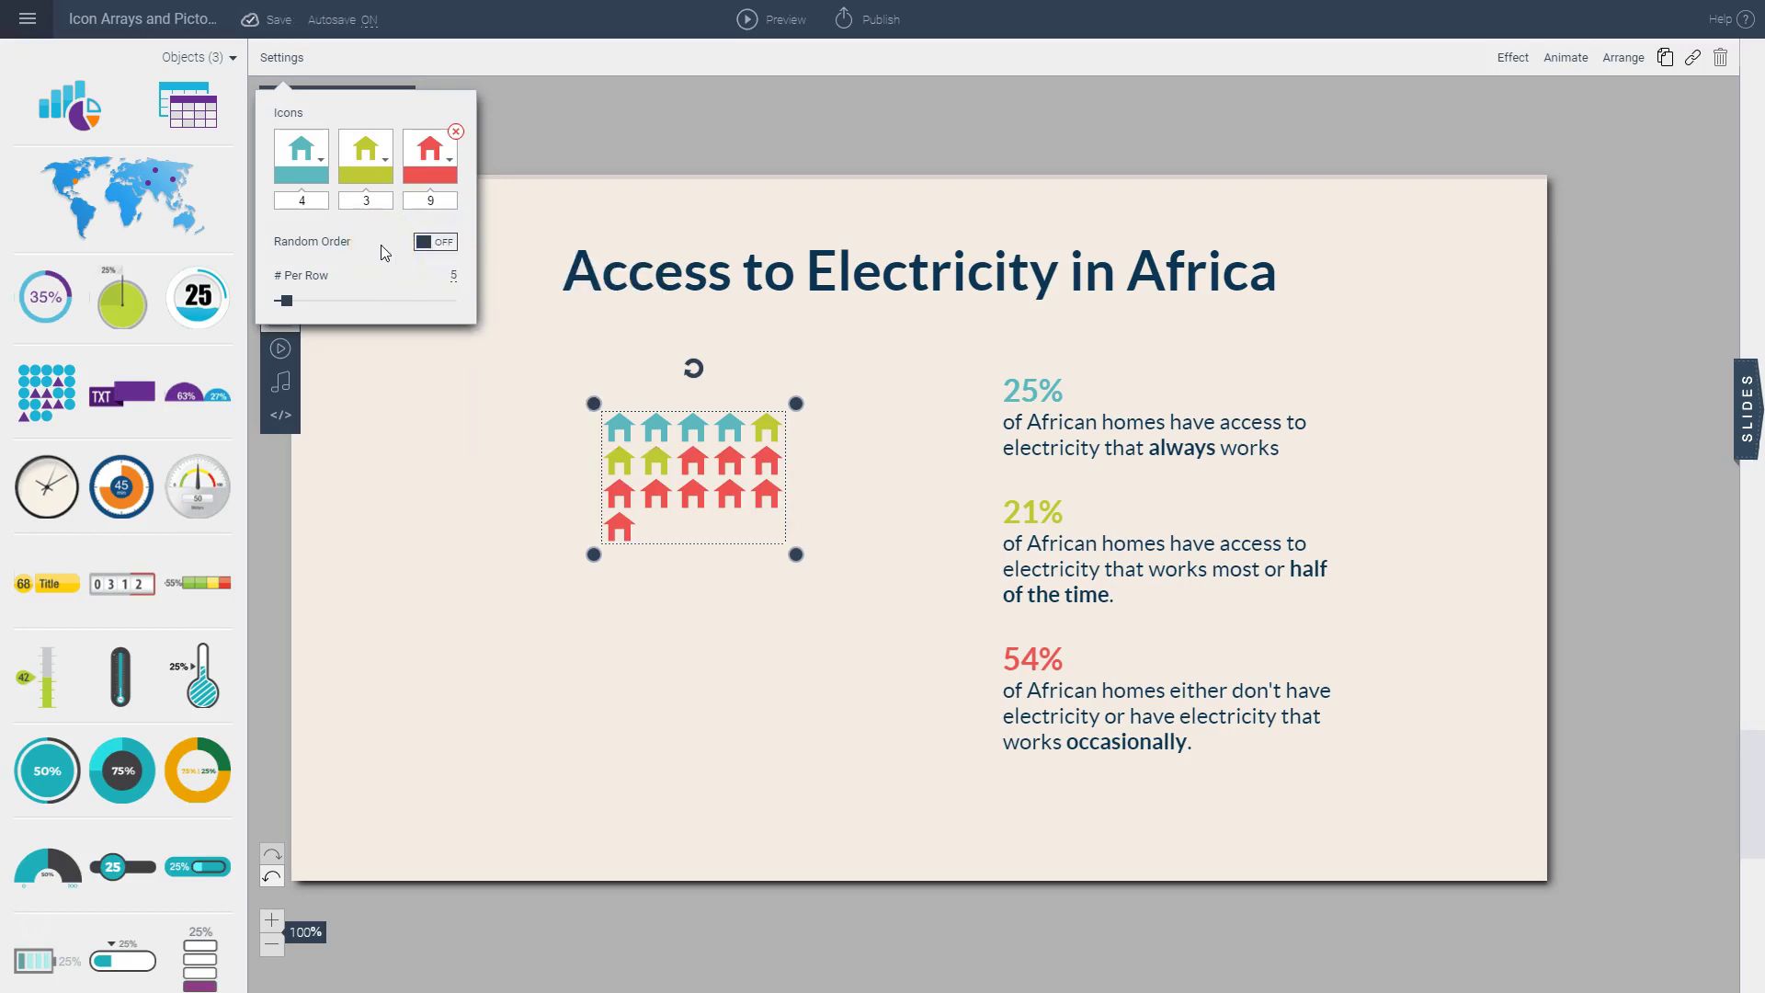
- Set the icon counts to 25 for the teal houses, 21 for the green houses and 54 for the red houses
double_click(303, 199)
type("25")
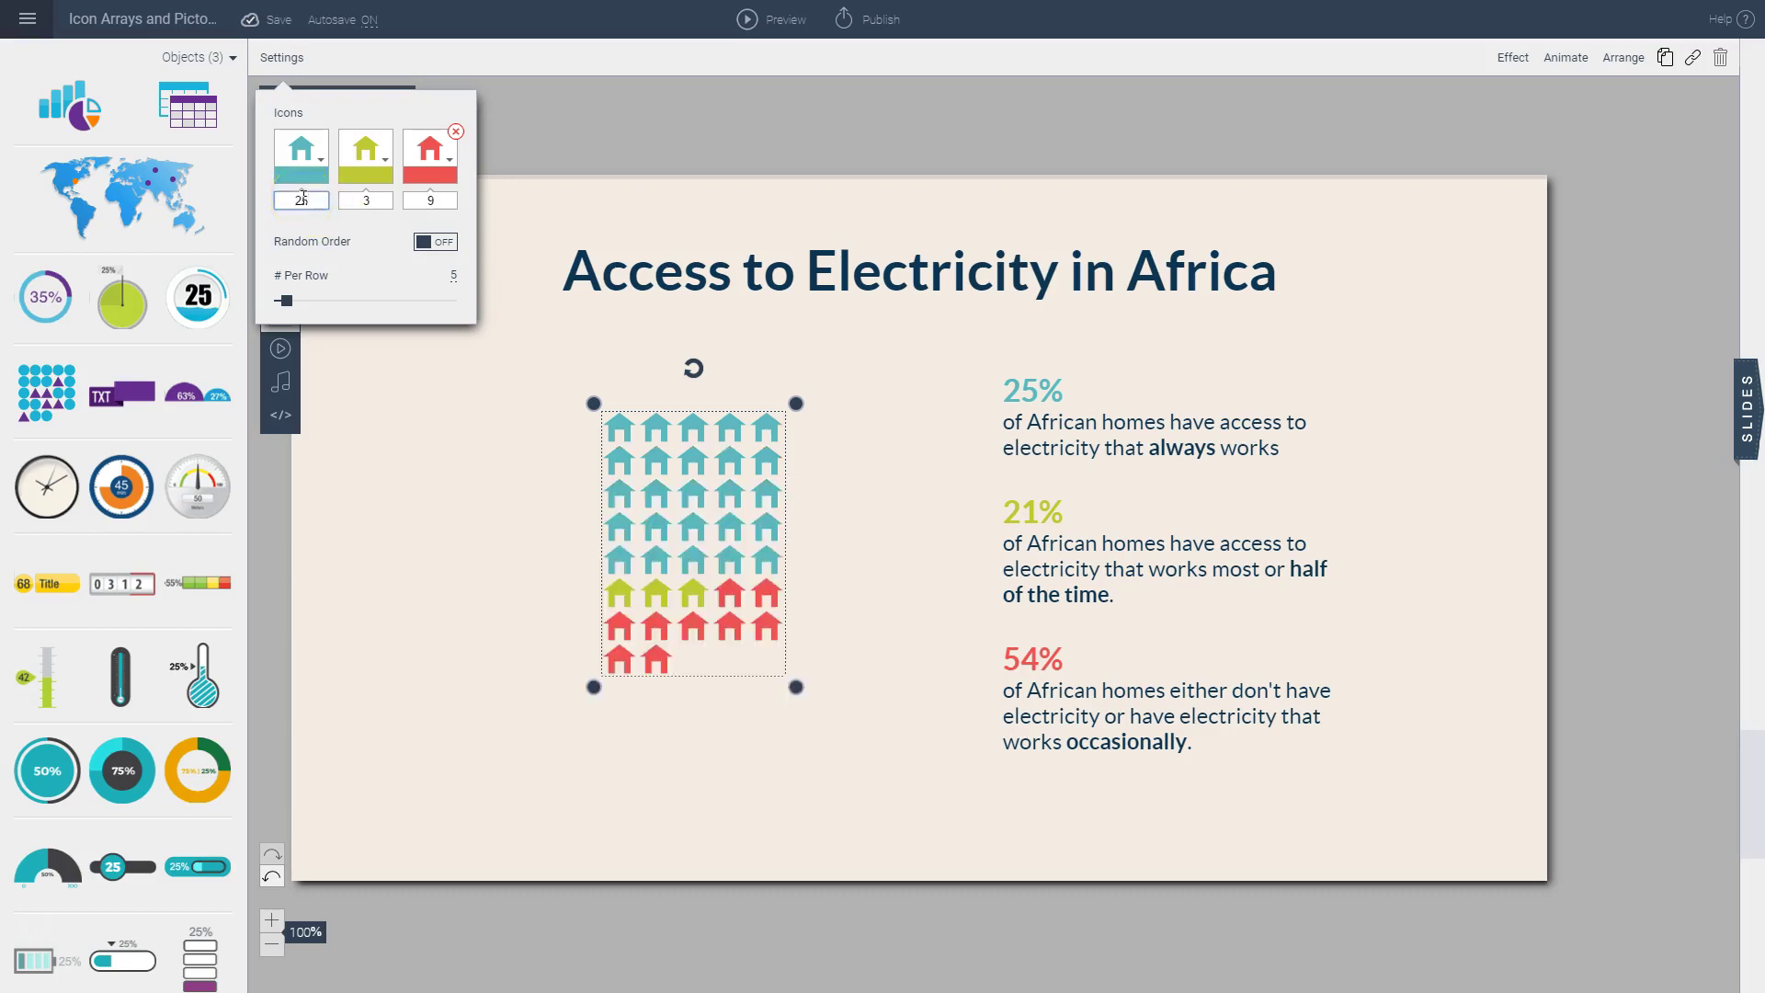
double_click(368, 201)
type("21")
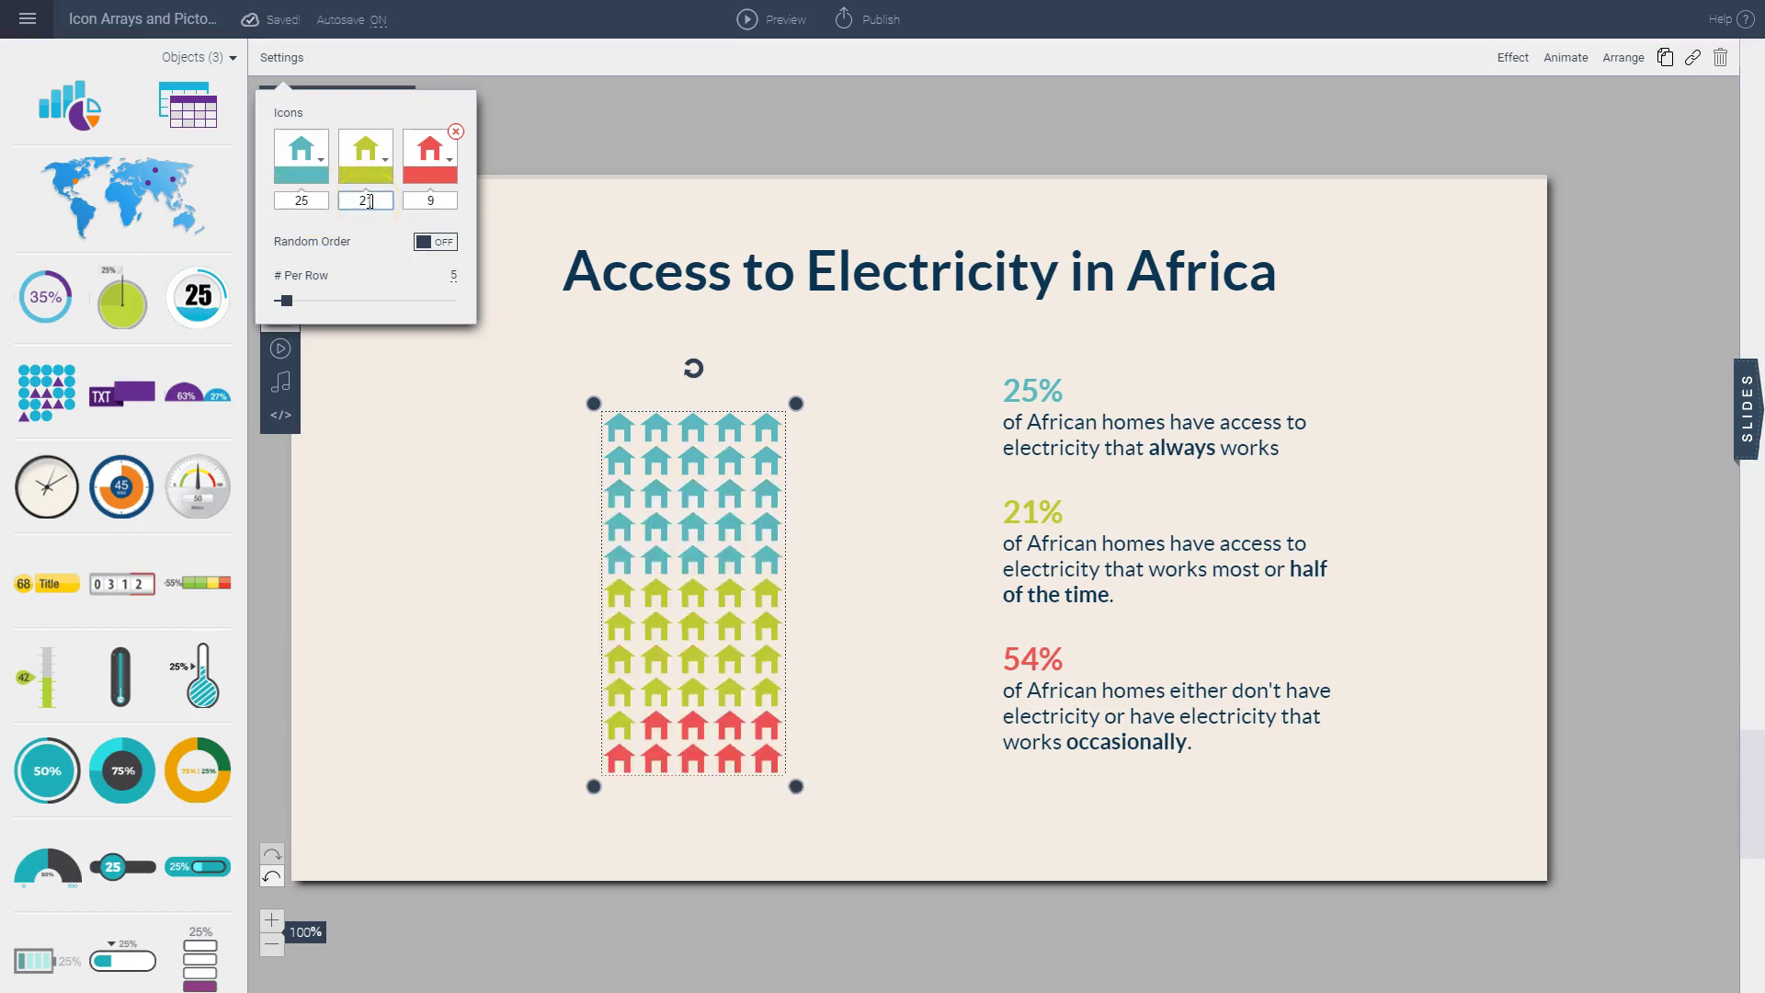
double_click(433, 199)
type("54")
left_click(393, 231)
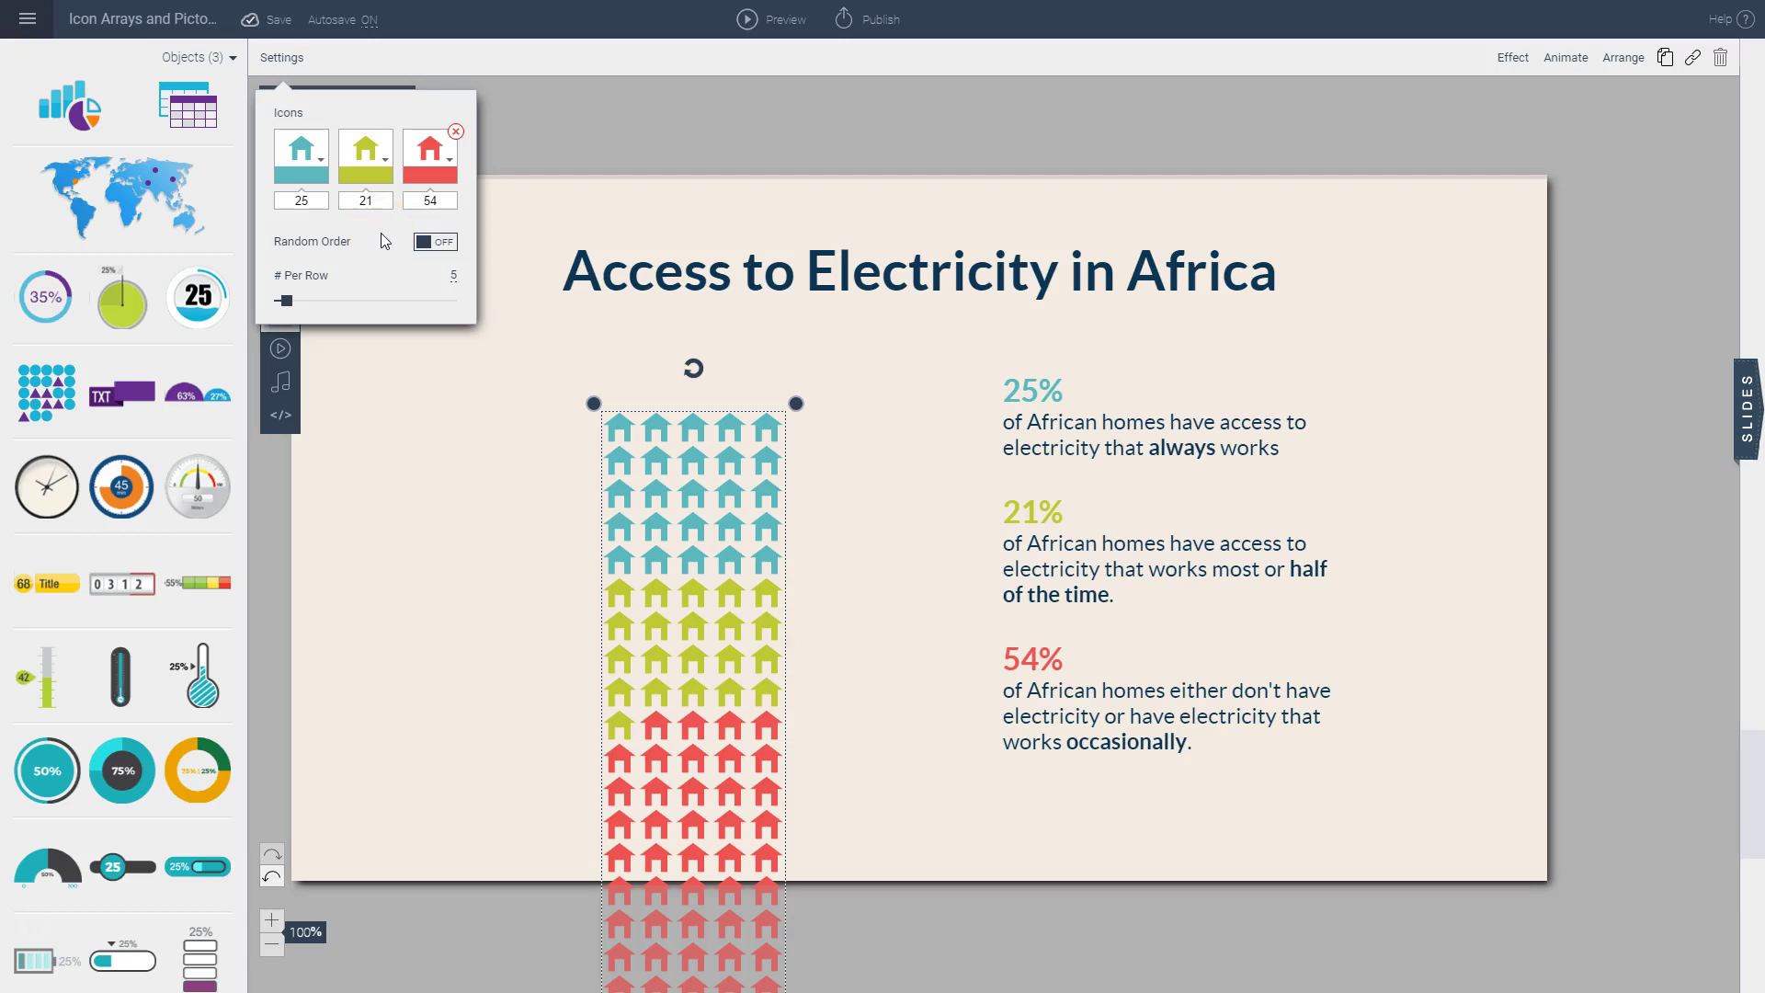
- Try 20 icons per row in the house array
left_click(446, 276)
type("20")
key("Return")
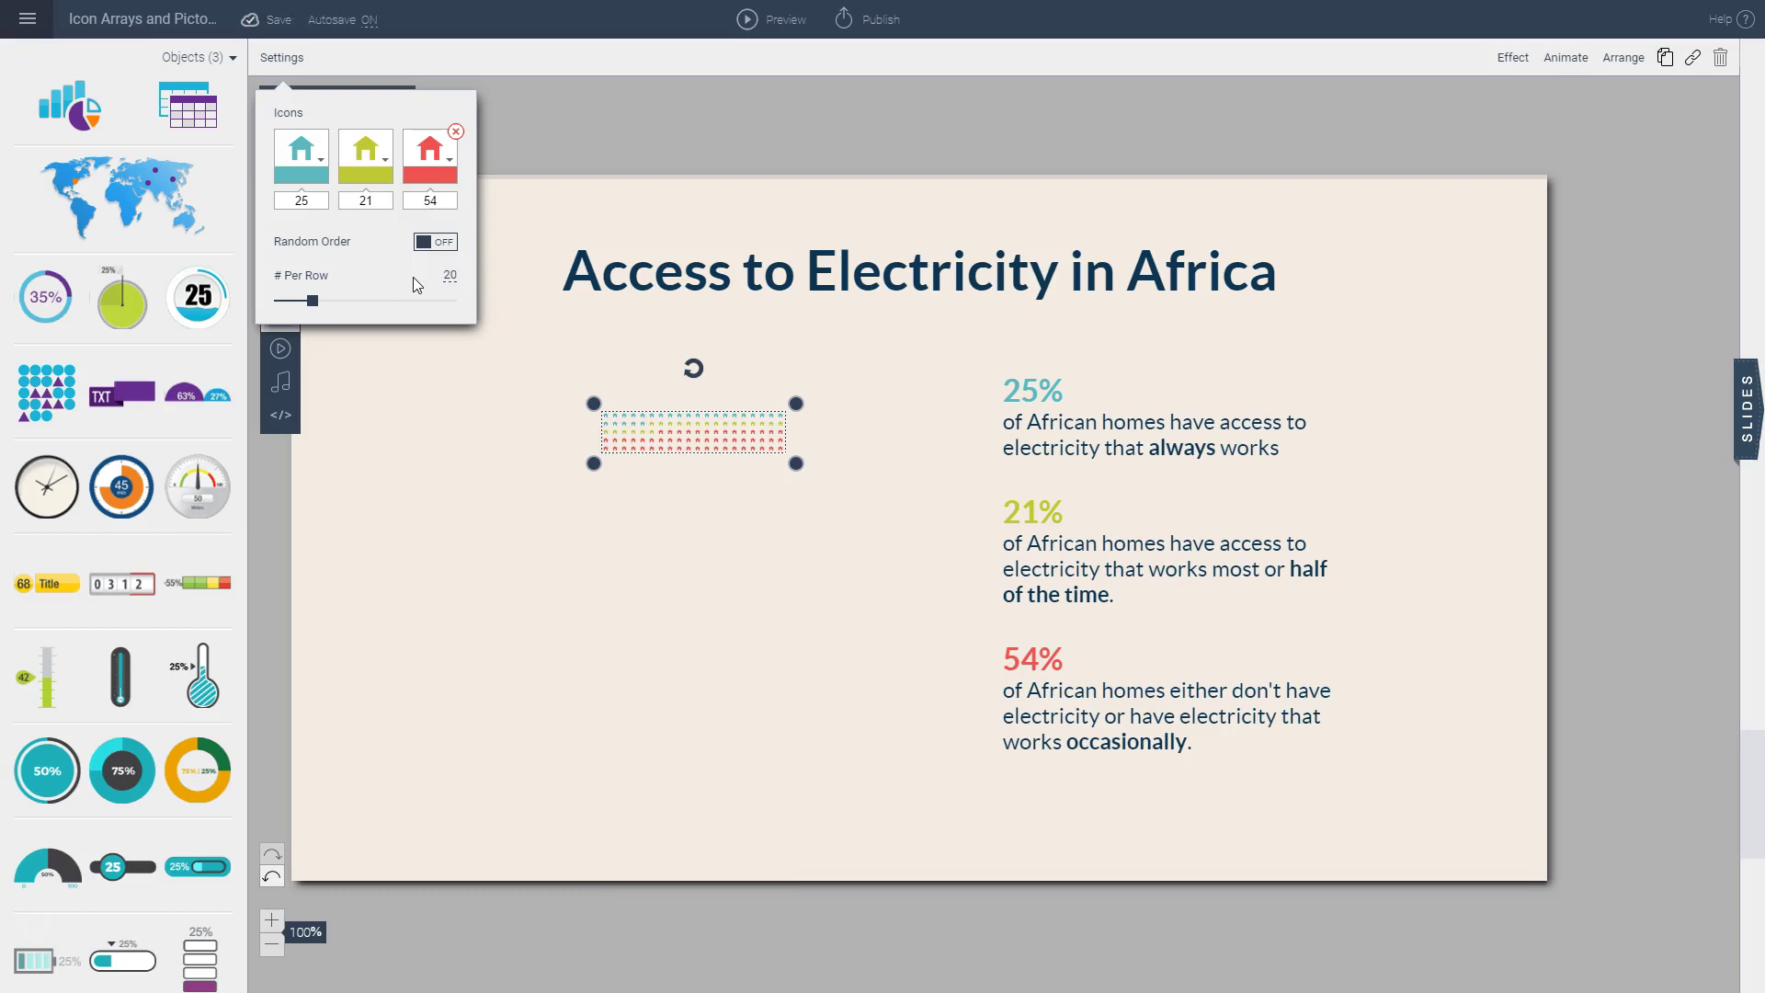
- Set the house array to 10 icons per row
left_click(412, 276)
key("Return")
left_click(545, 319)
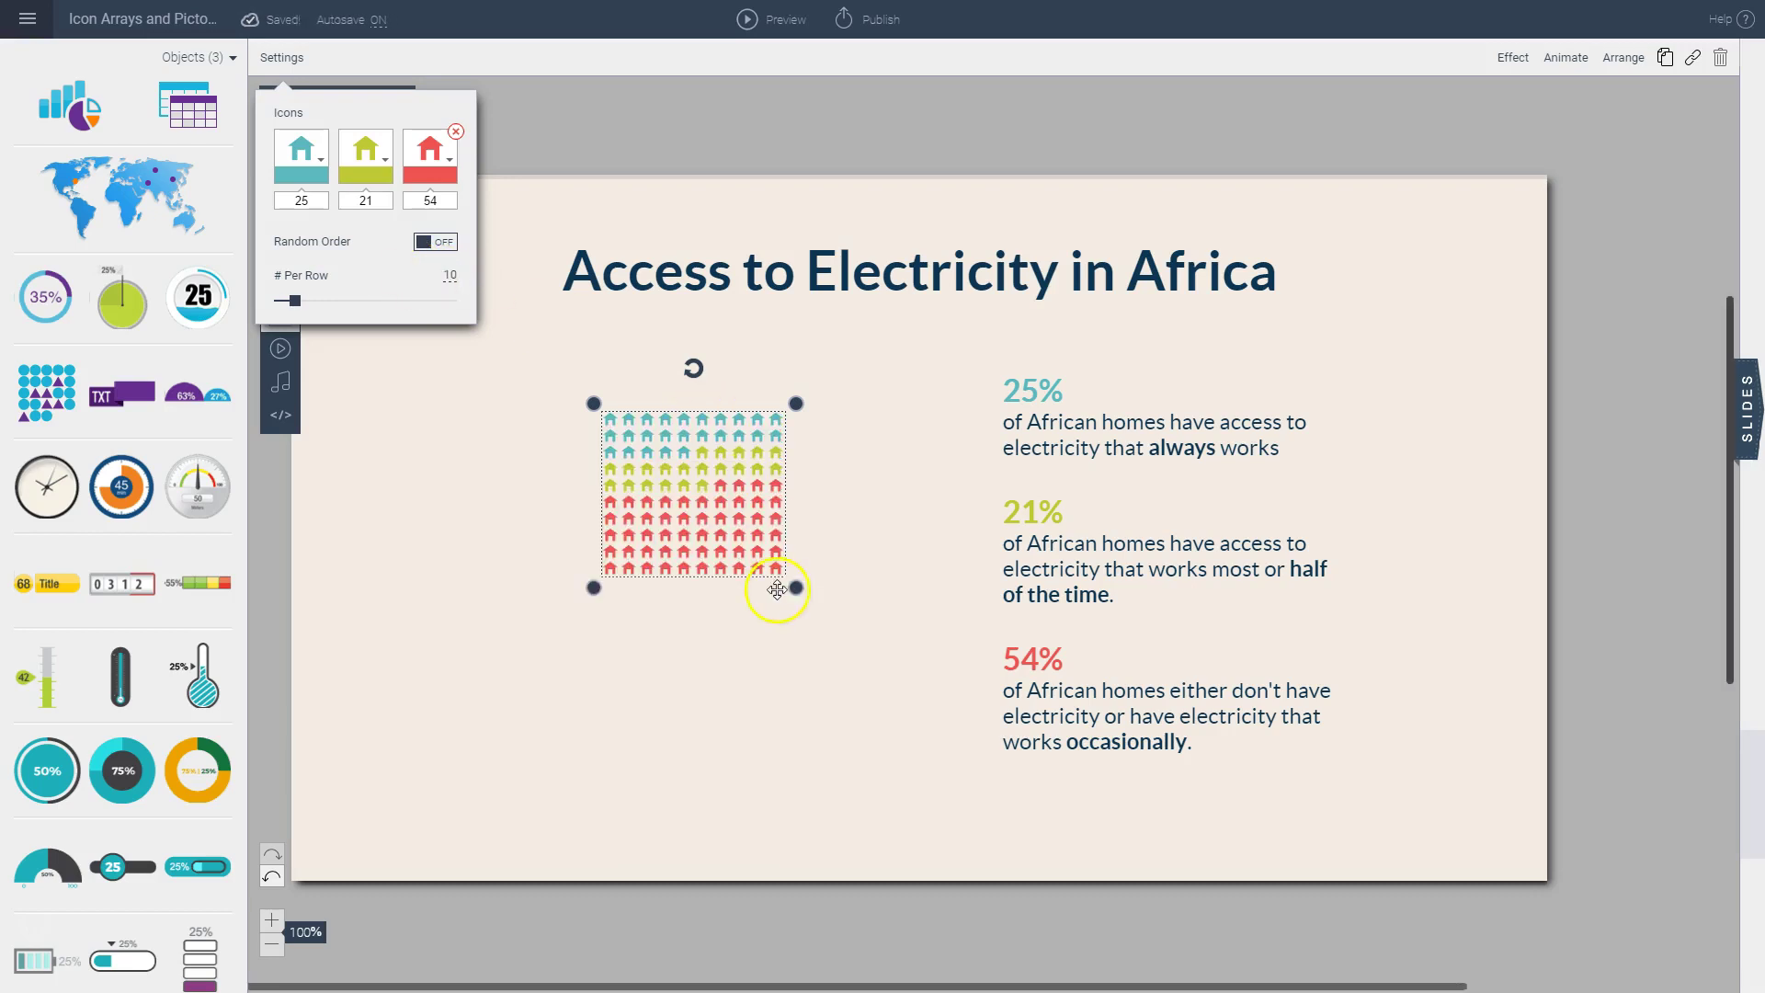
- Enlarge the house array to about 478 by 431 and place it at about X 250, Y 220, beside the percentage text
left_click_drag(794, 588, 1016, 787)
left_click_drag(598, 403, 571, 377)
left_click_drag(648, 440, 604, 441)
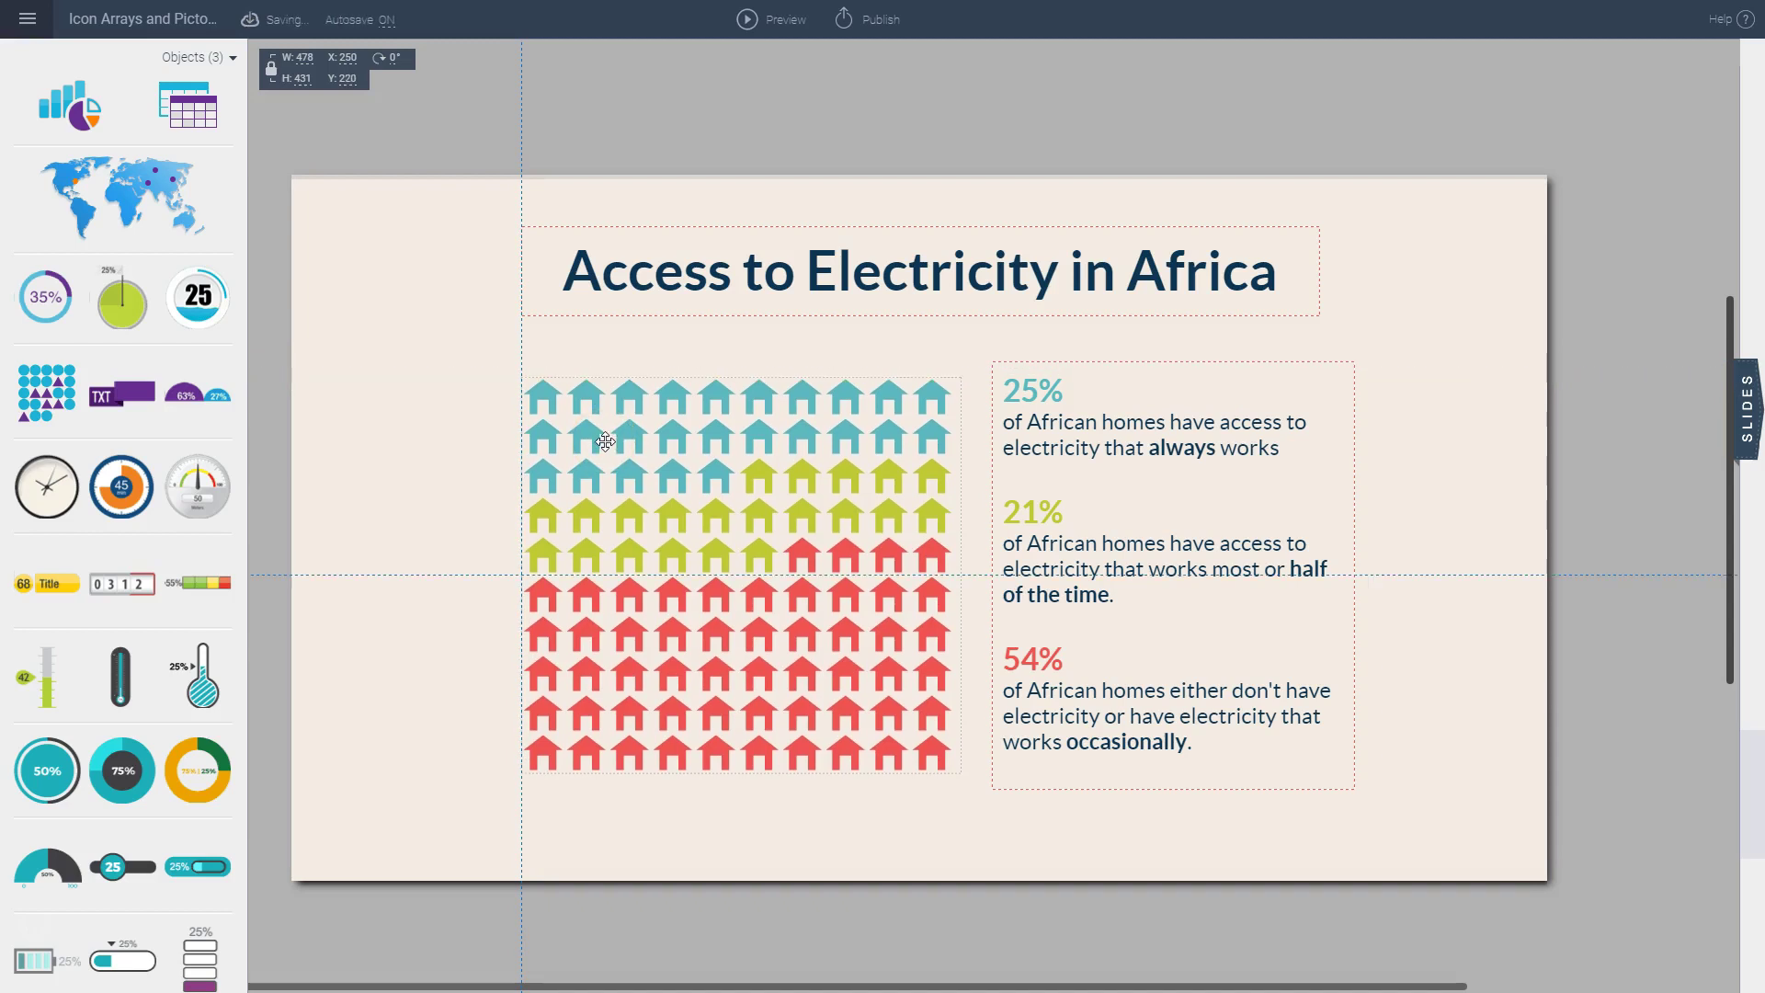